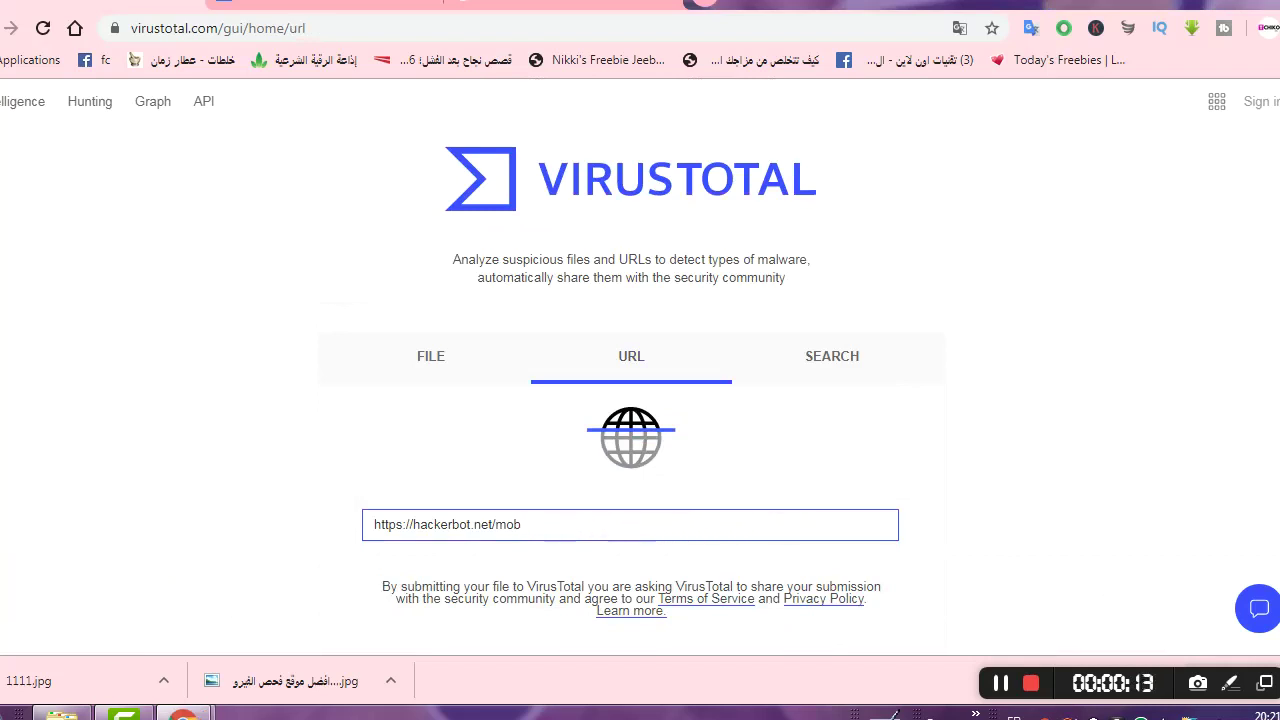
key(BackSpace)
key(Return)
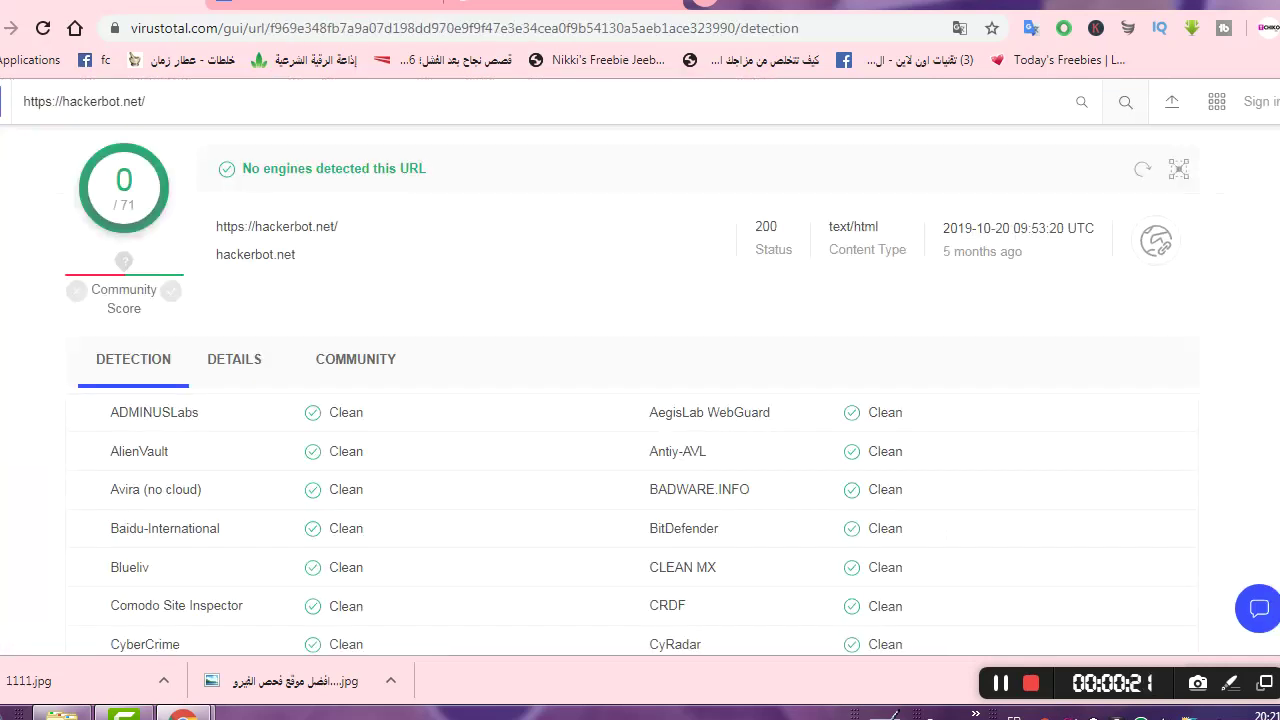
scroll(290, 270, down, 8)
scroll(262, 314, down, 8)
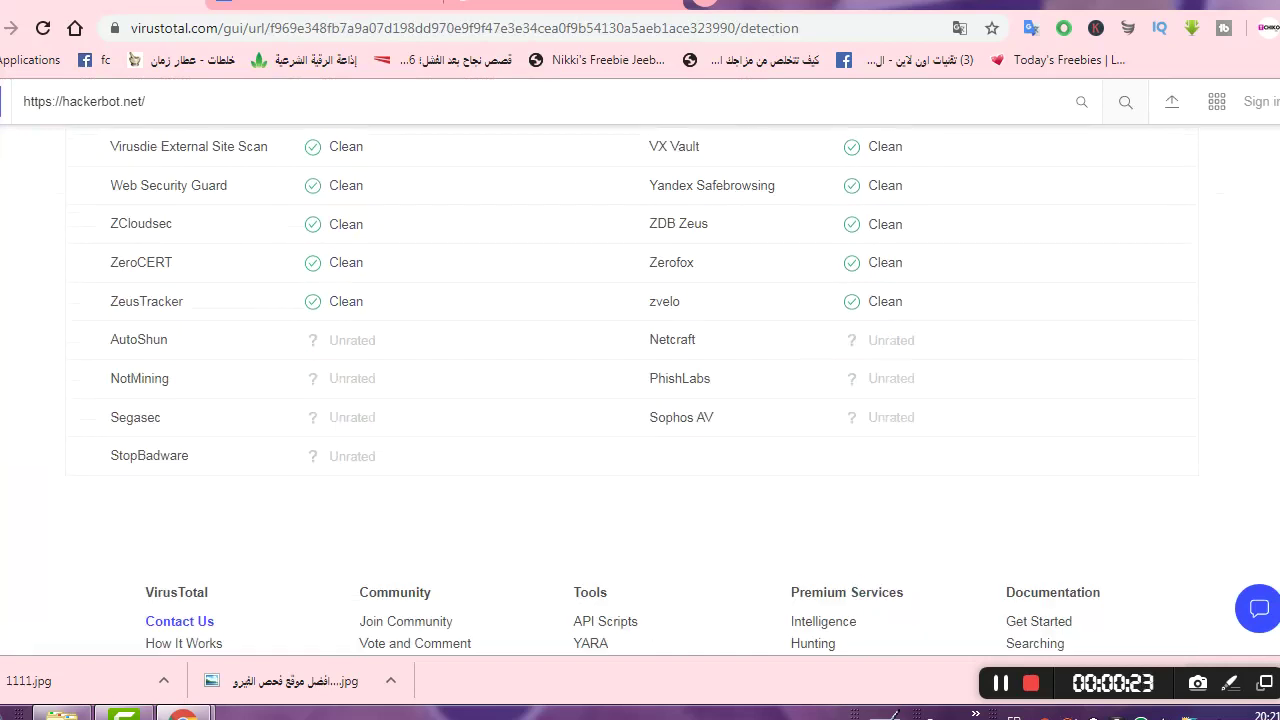
- Return to the home page, scan the HTML file inside the inner سيو بلس النسخه المجانية folder and review its engine results
click(2, 101)
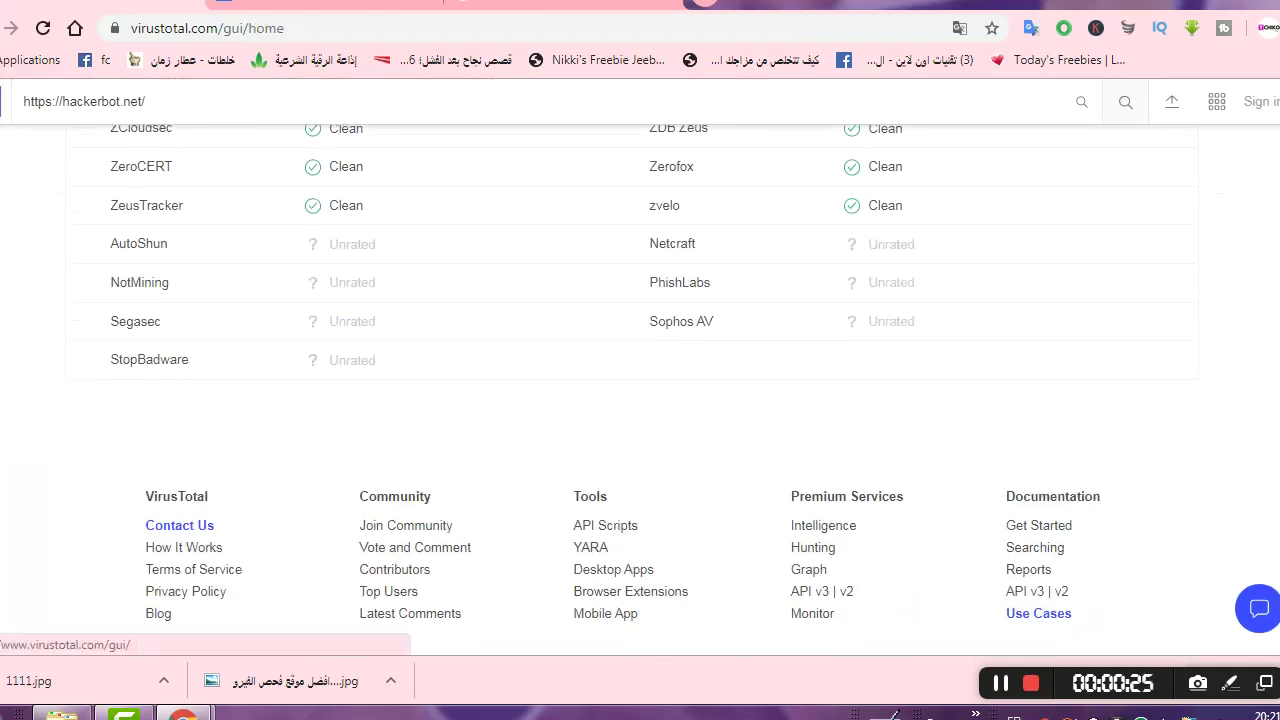
click(631, 357)
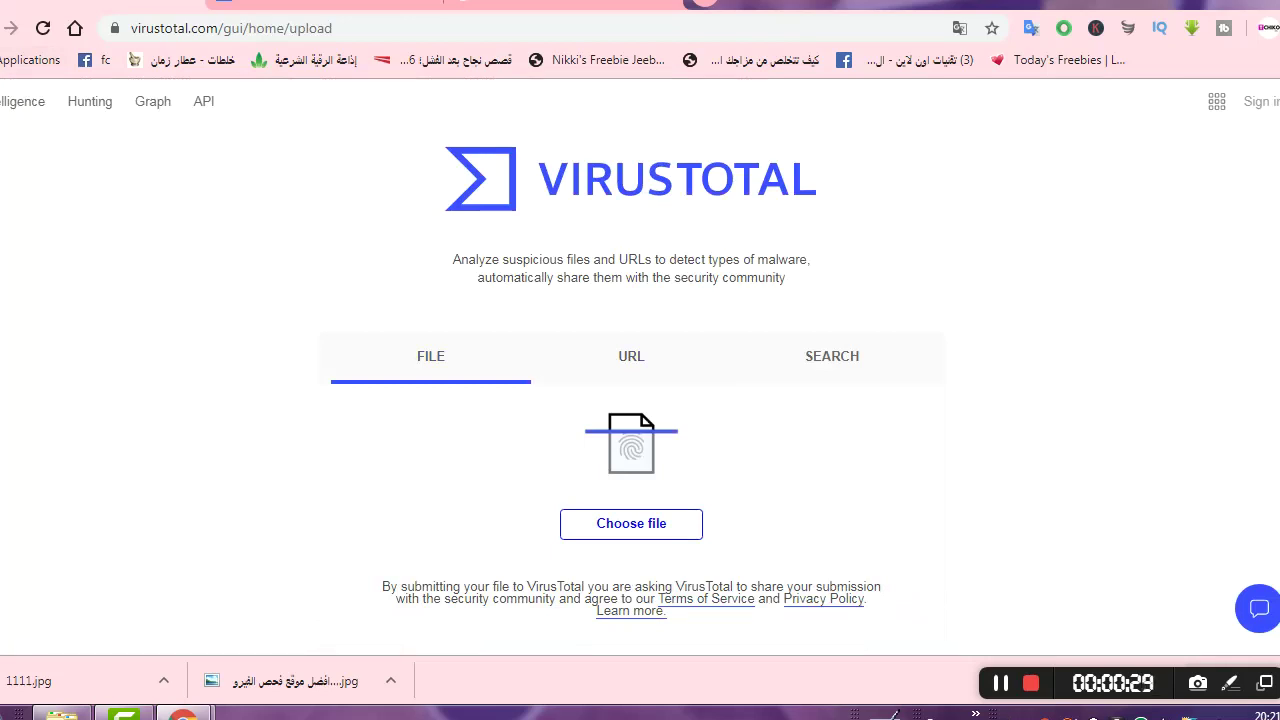
click(631, 524)
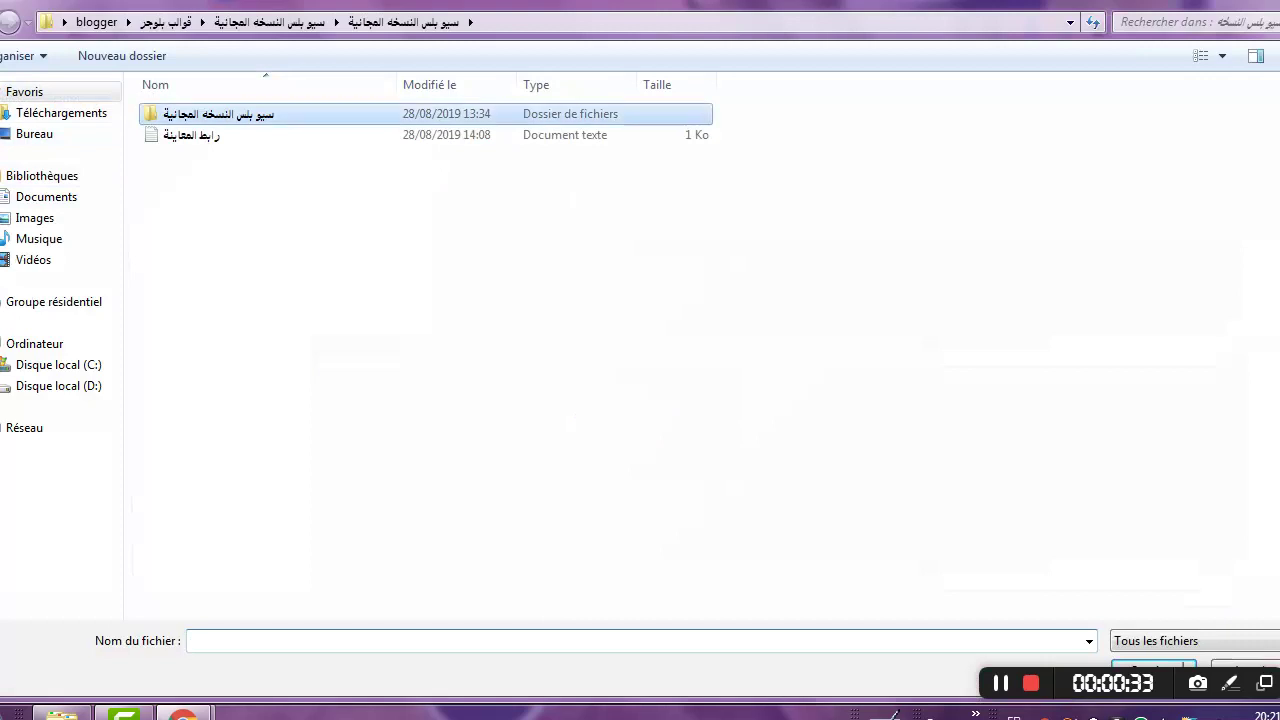
double_click(218, 114)
click(200, 114)
key(Return)
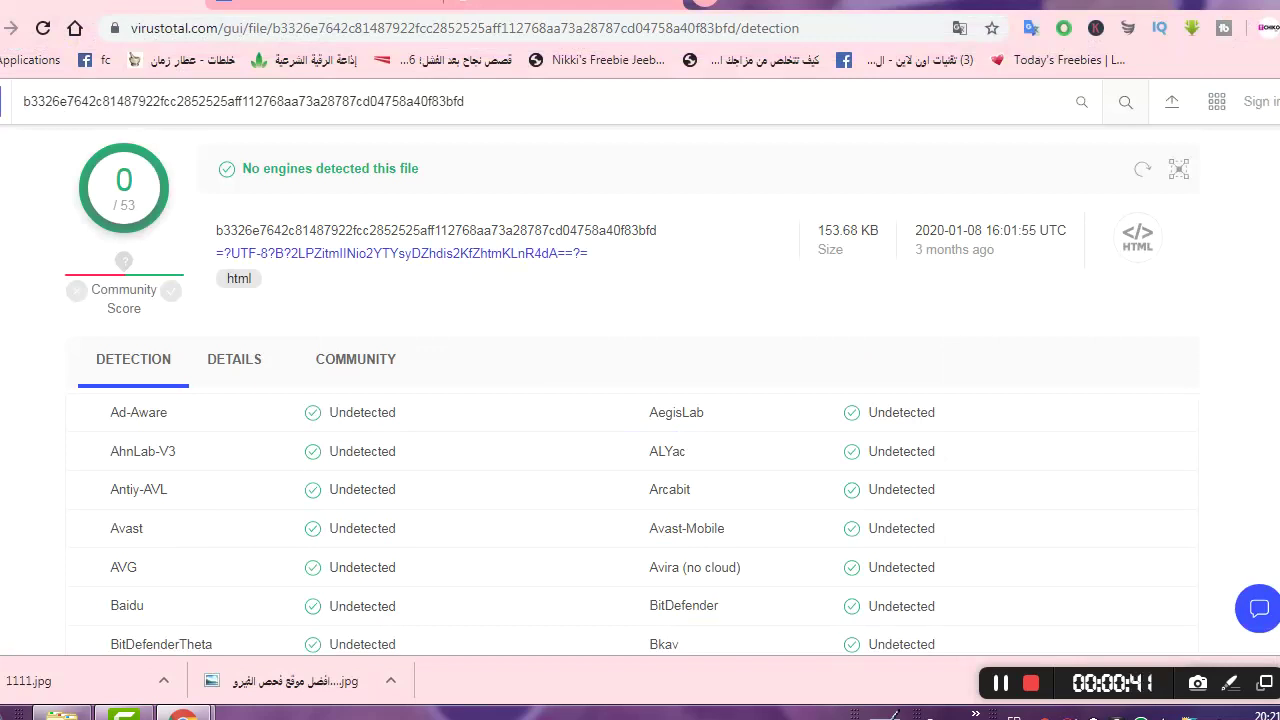
scroll(851, 390, down, 12)
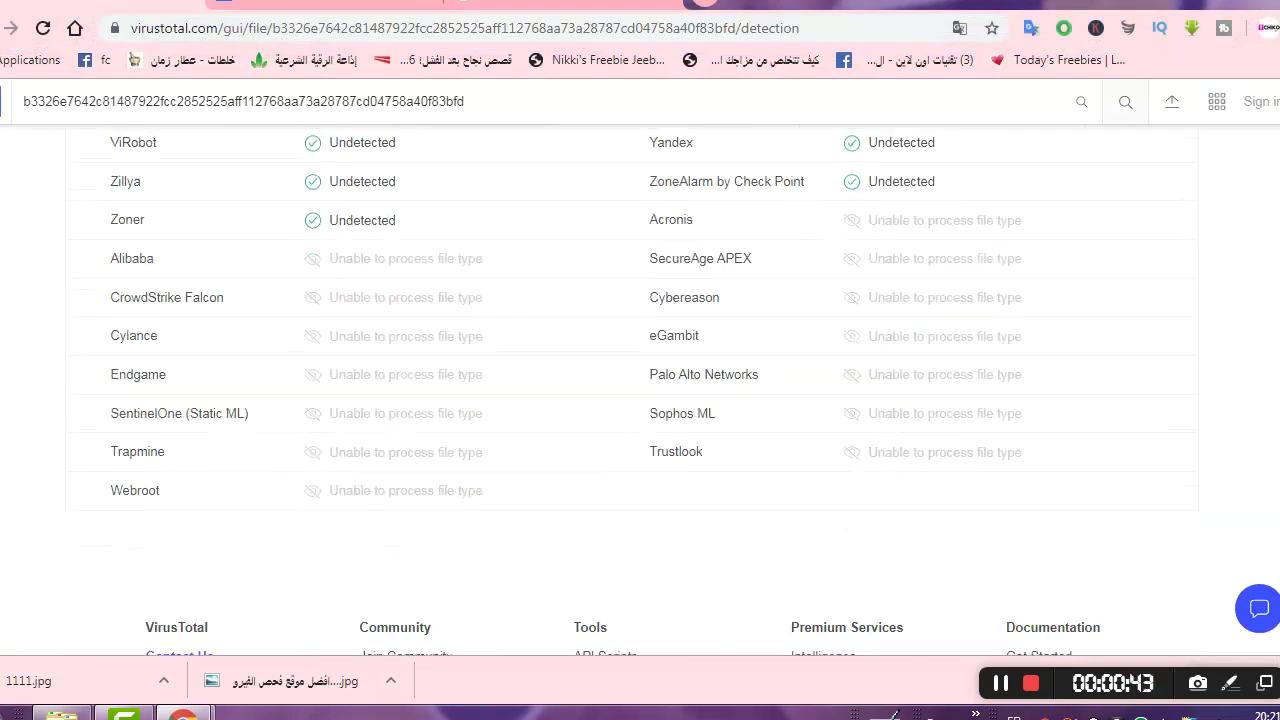
scroll(851, 260, up, 1)
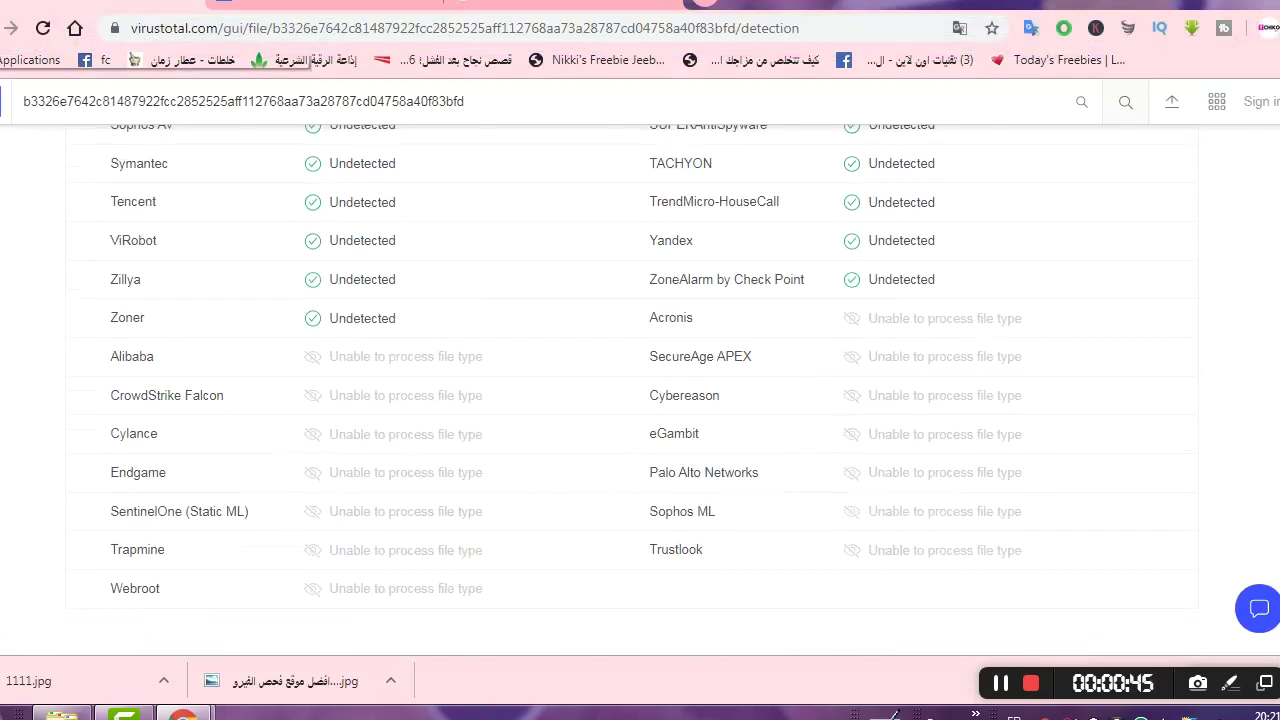
- Go back to the file upload page and open the file chooser
click(10, 28)
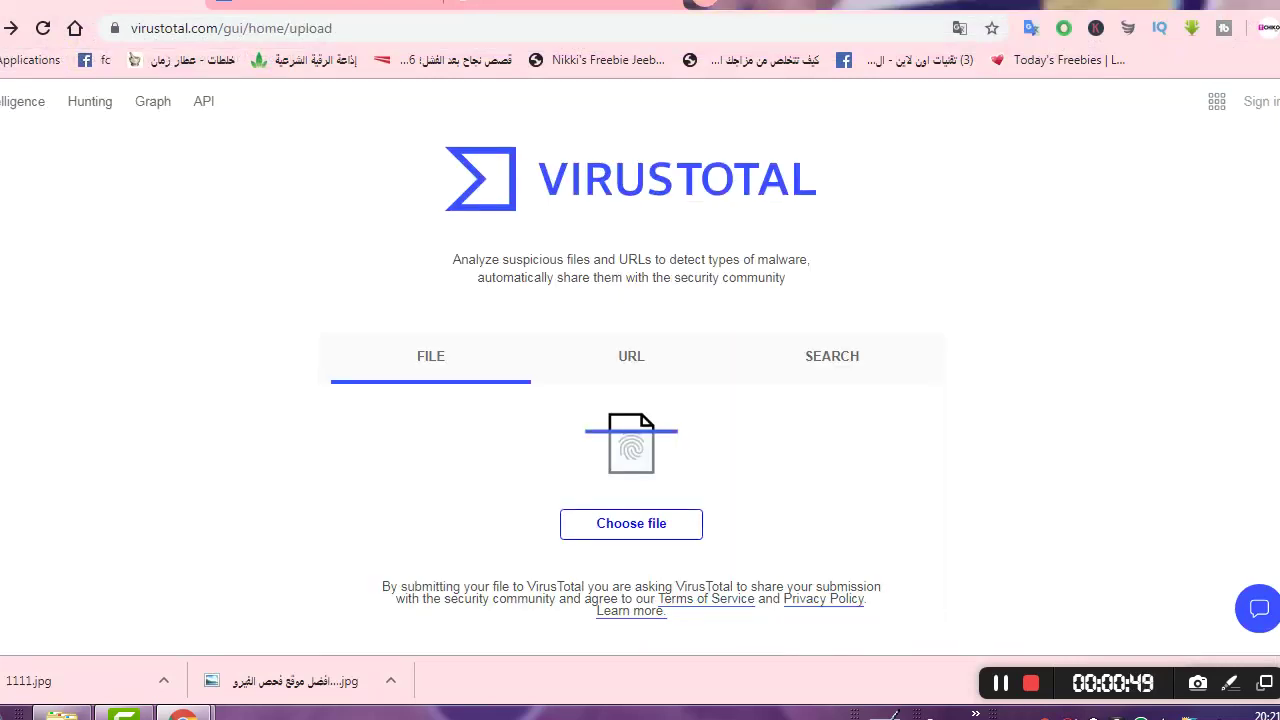
click(631, 523)
- Select Miracle Driver Installation-PageProDZ in the Téléchargements folder
click(61, 113)
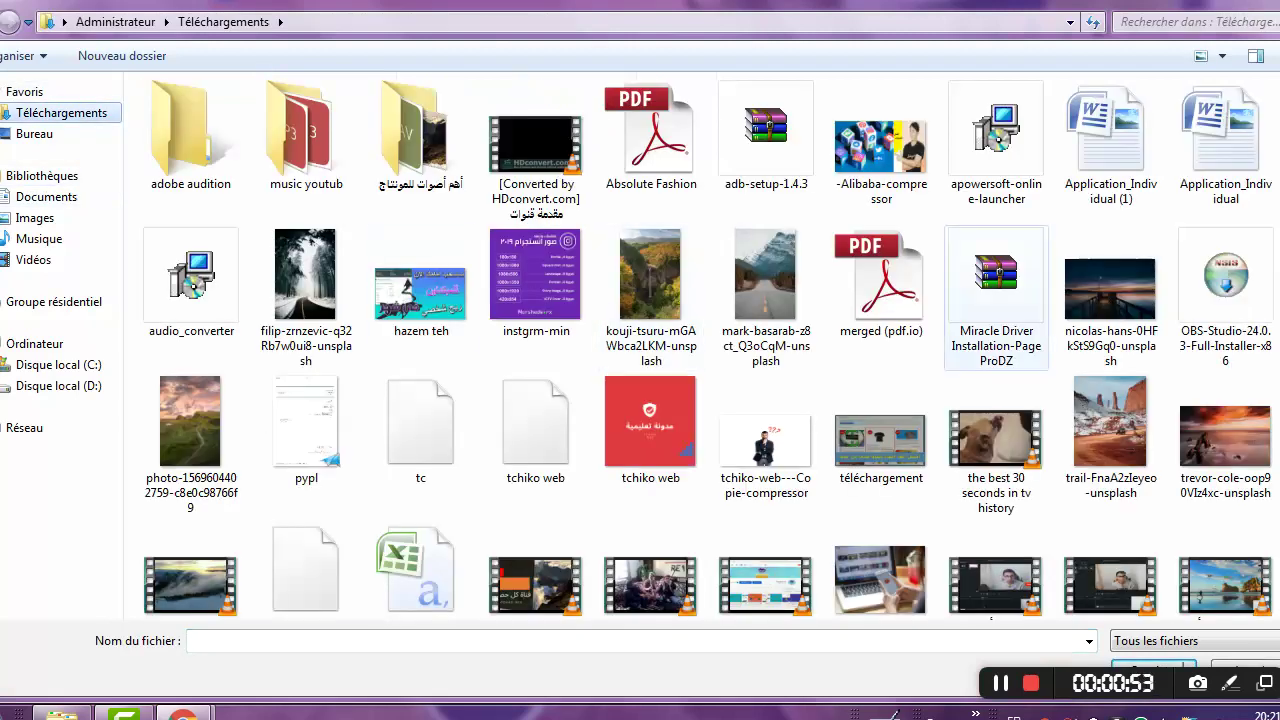
click(996, 300)
scroll(880, 430, down, 3)
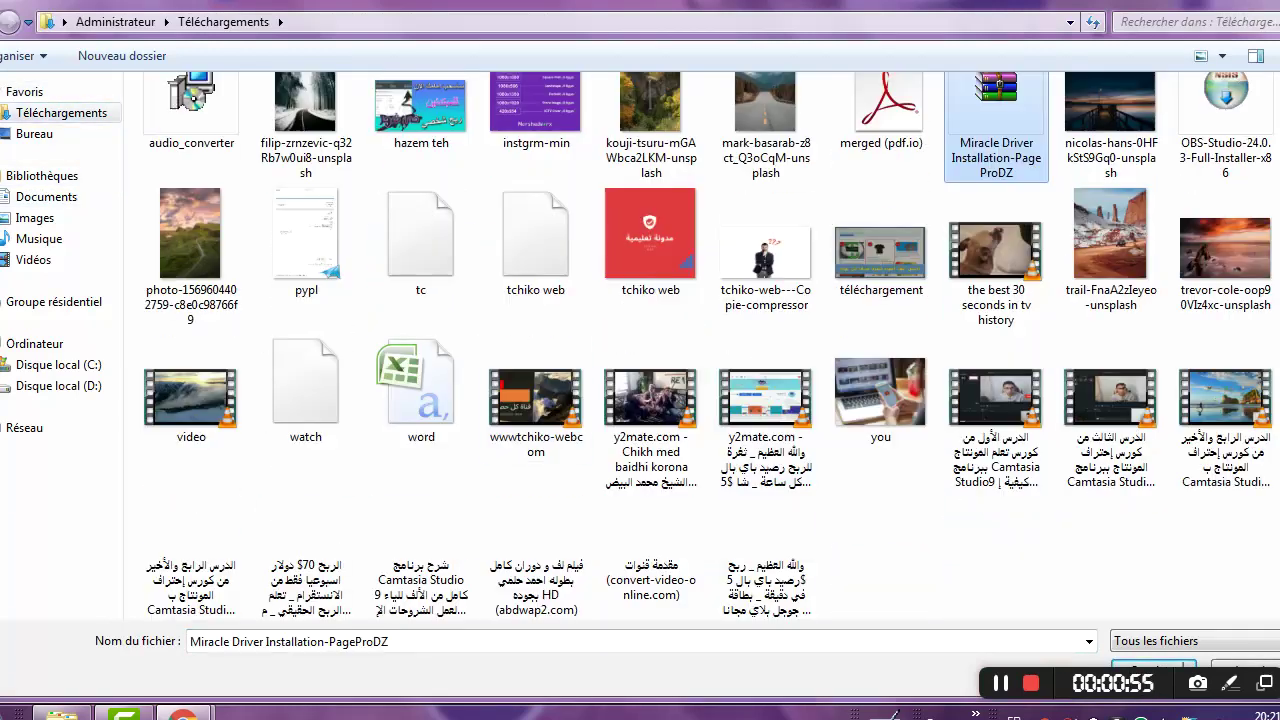
- Browse from the Bureau folder through Bibliothèques to the Documents library
click(35, 134)
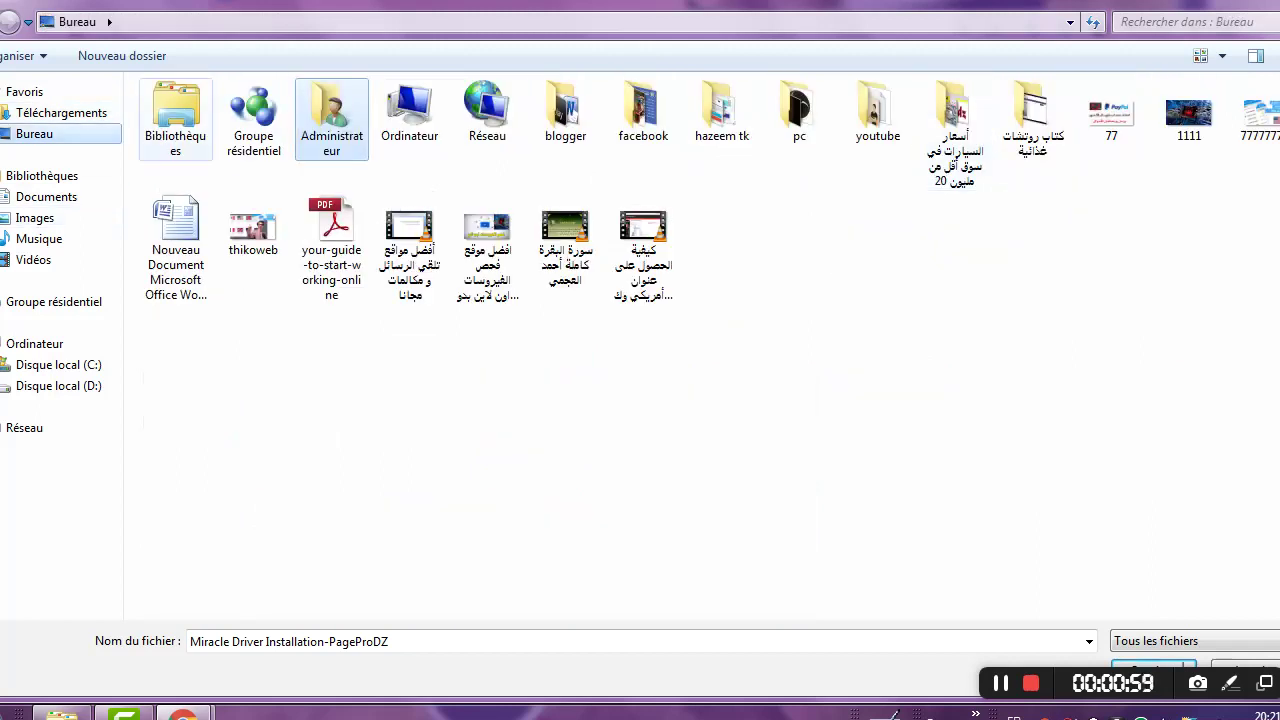
double_click(176, 118)
double_click(226, 158)
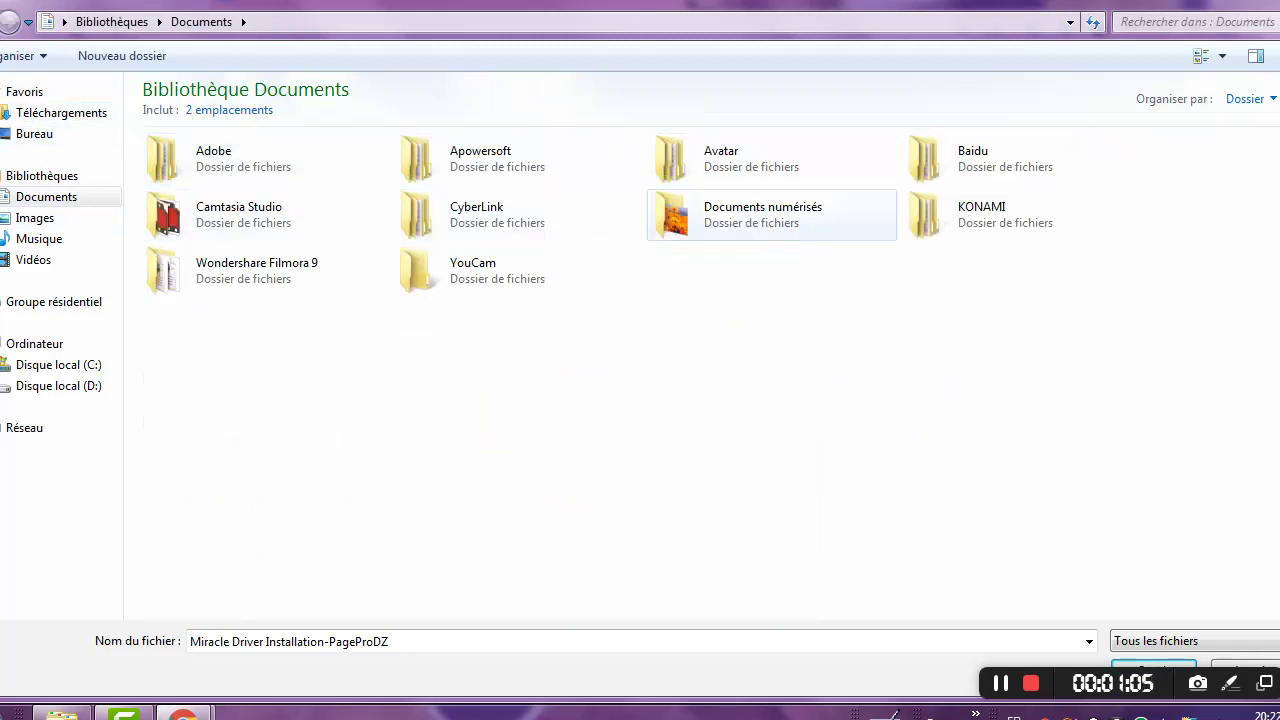
- Look through the Avatar, ImportComponentLibrary and Documents numérisés folders for a file to scan, returning to Documents
click(742, 160)
double_click(742, 160)
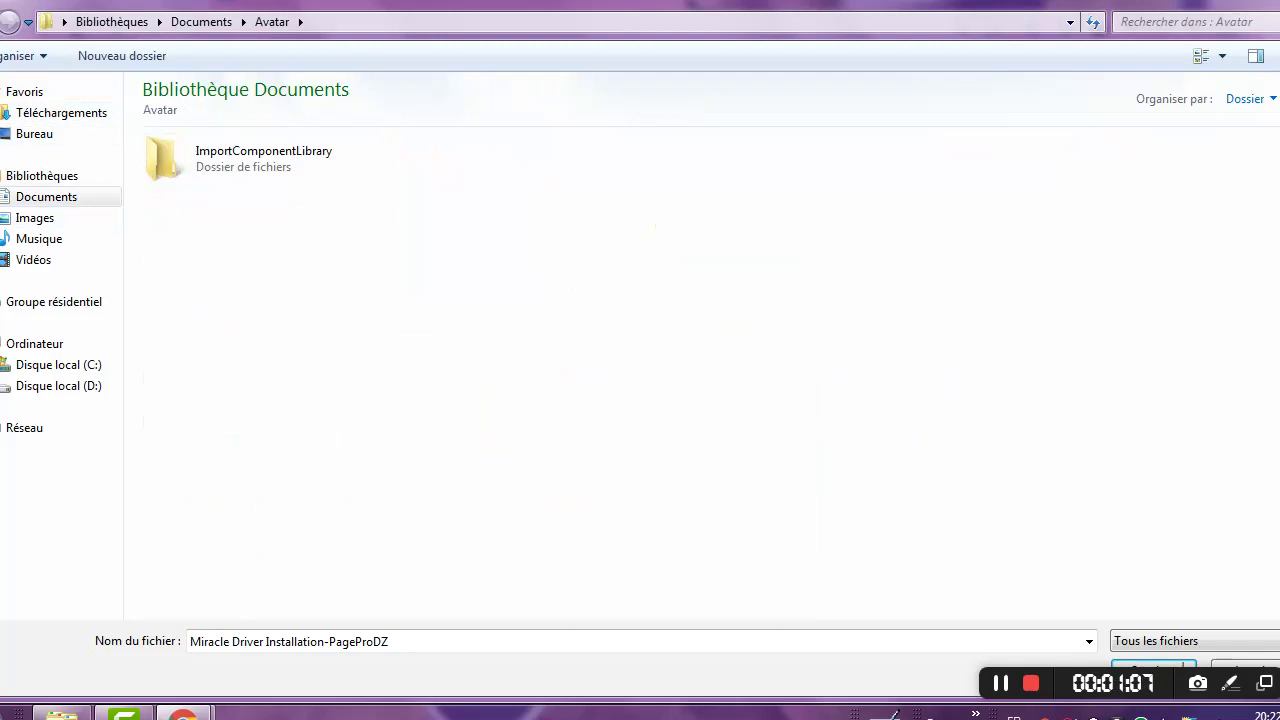
double_click(264, 159)
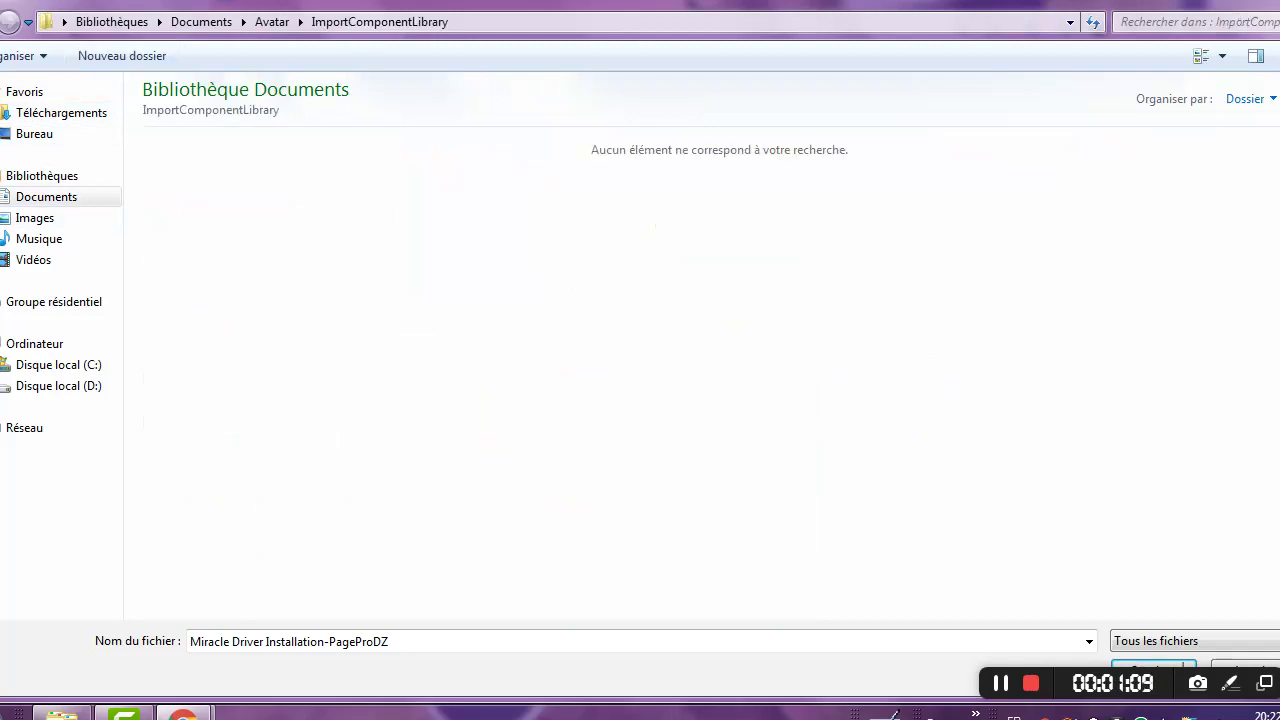
key(alt+Left)
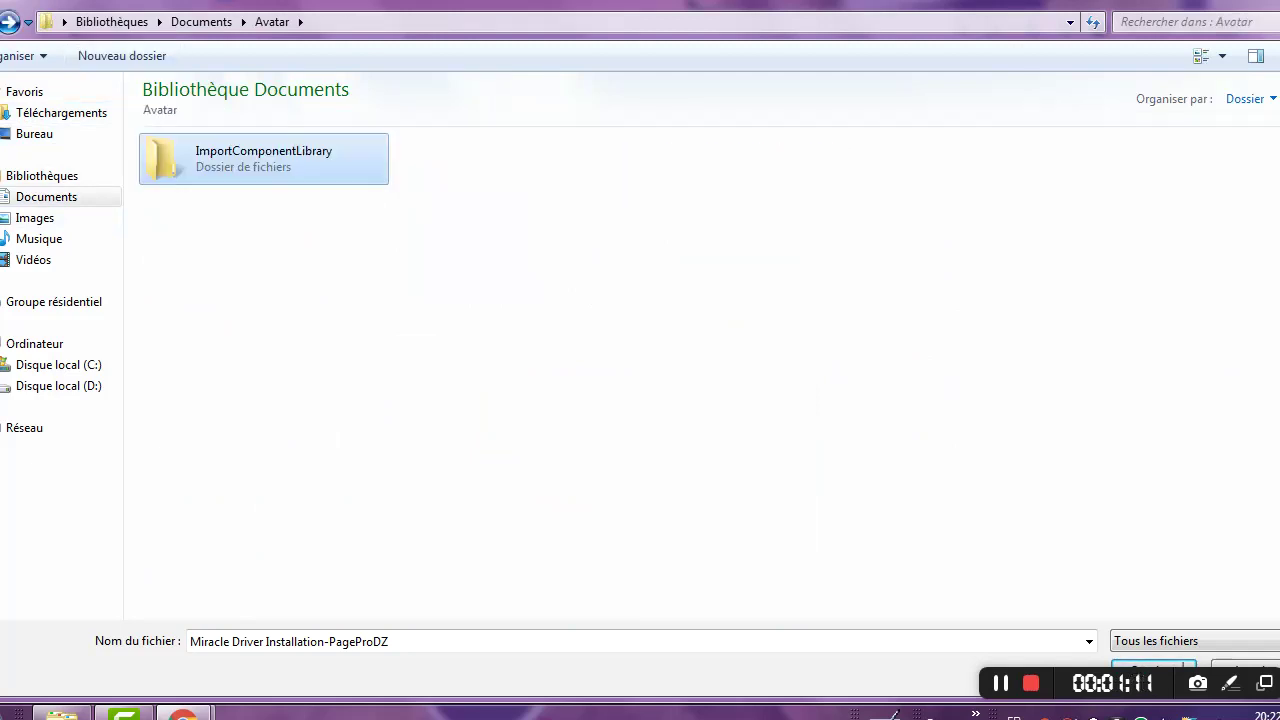
key(alt+Left)
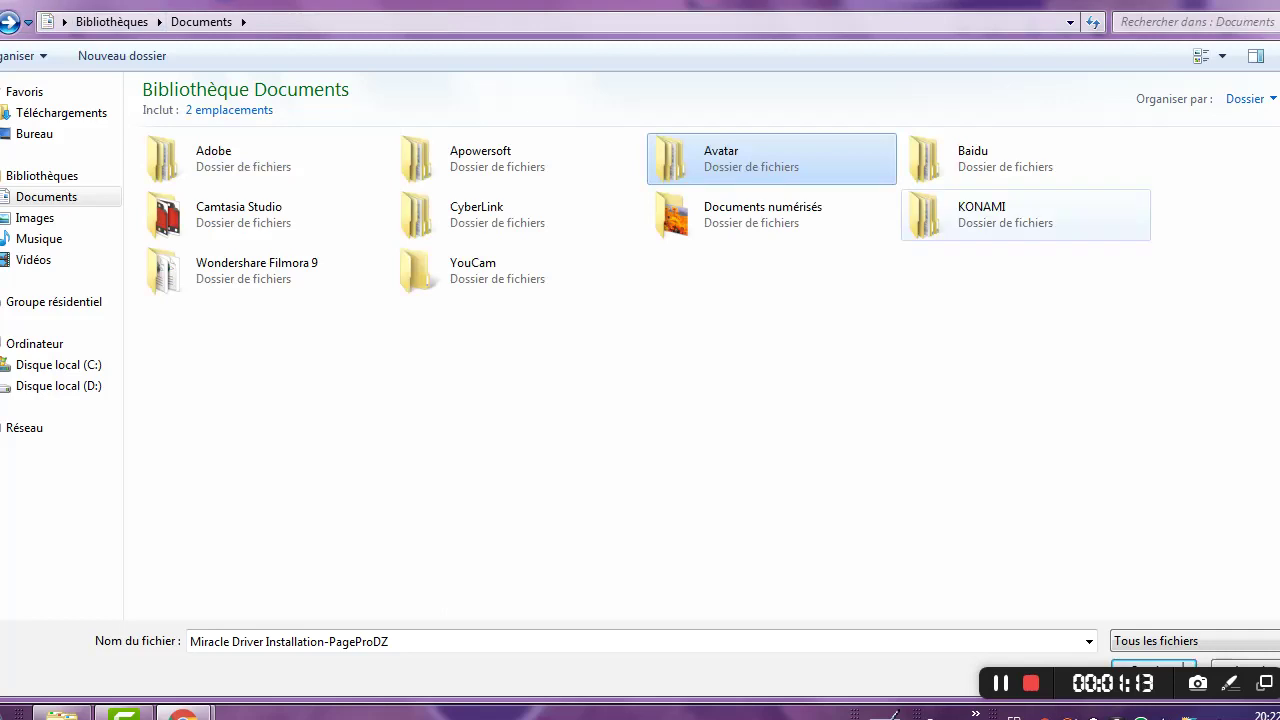
double_click(760, 215)
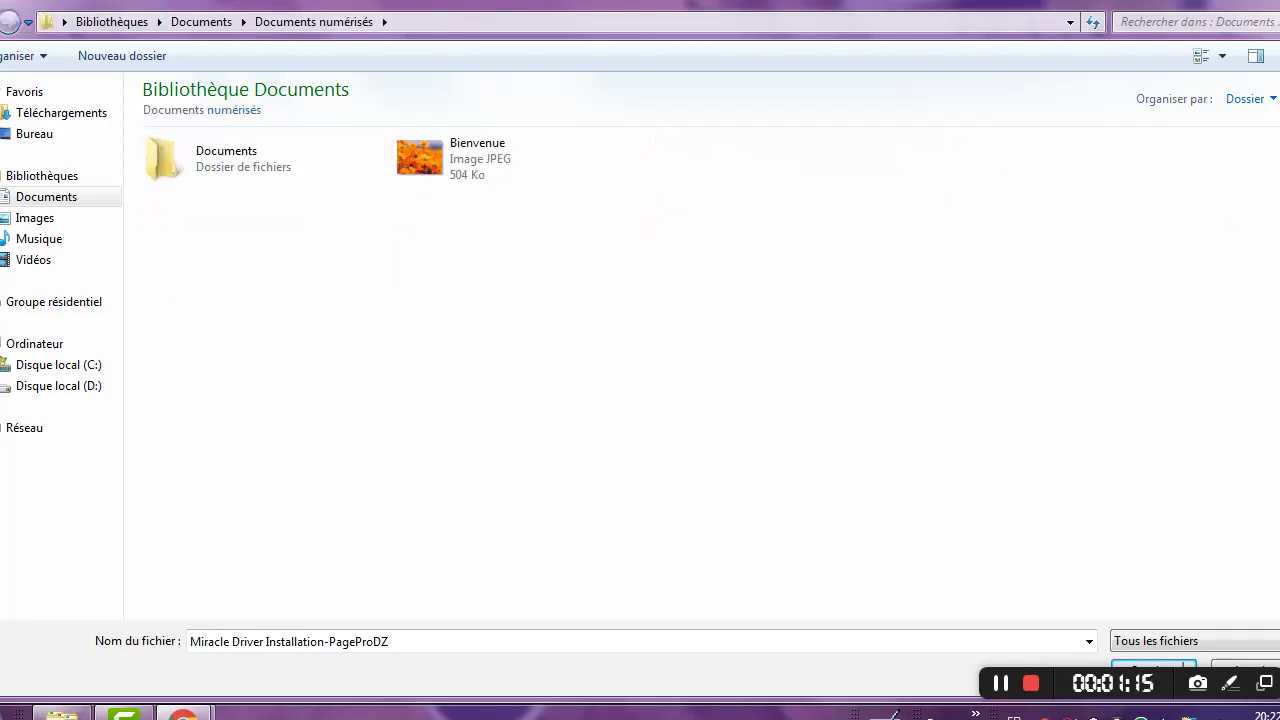
key(BackSpace)
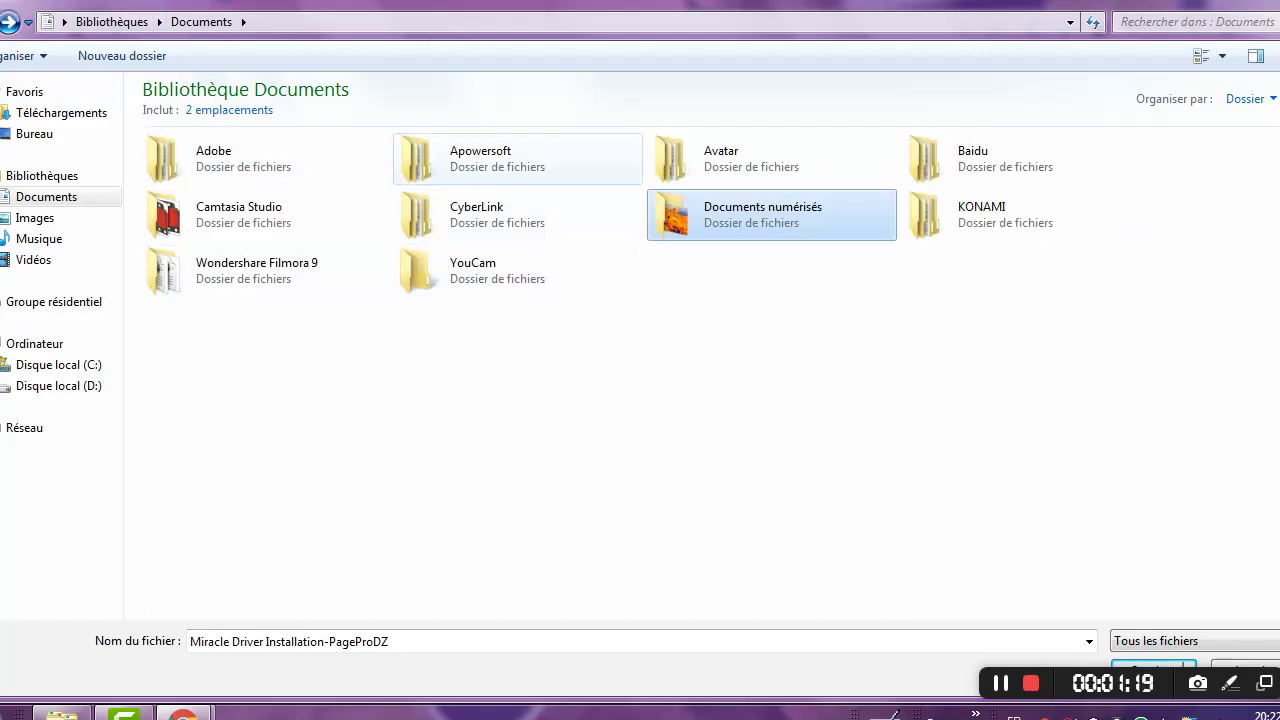
- Open the Wondershare Filmora 9 folder and try to choose Lato-Regular and FilmoraTemp for upload
double_click(257, 270)
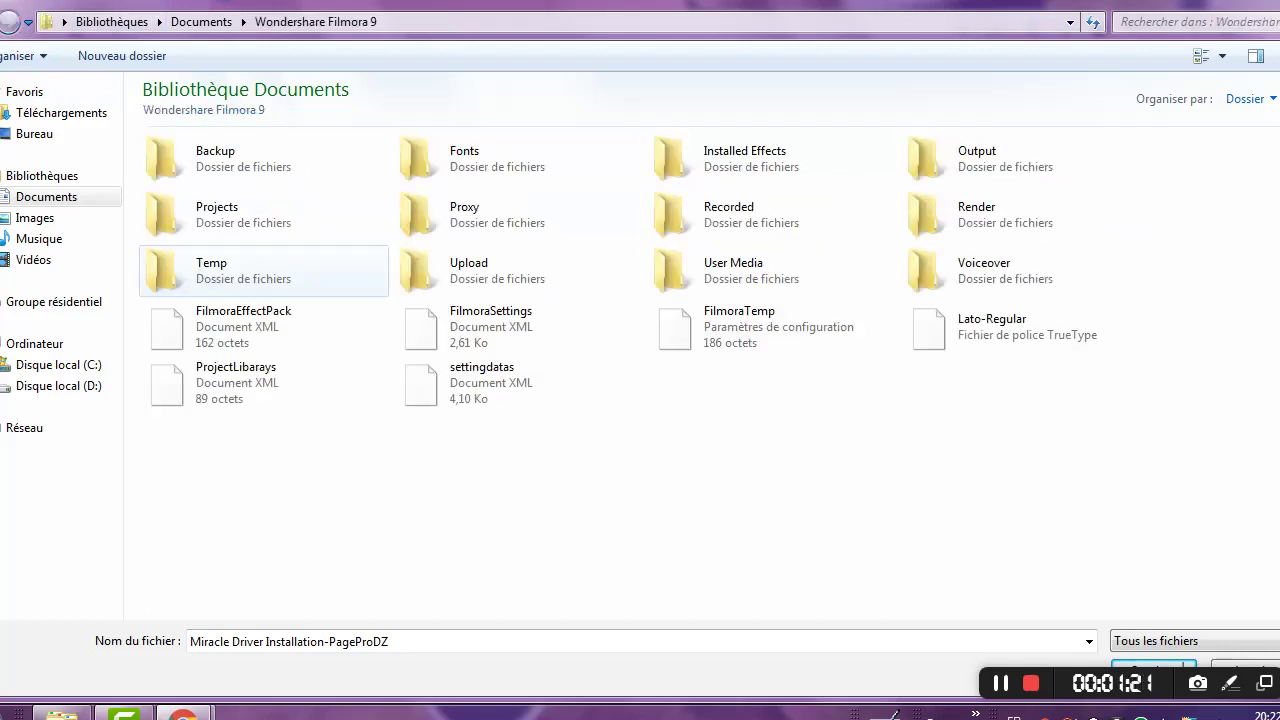
click(512, 330)
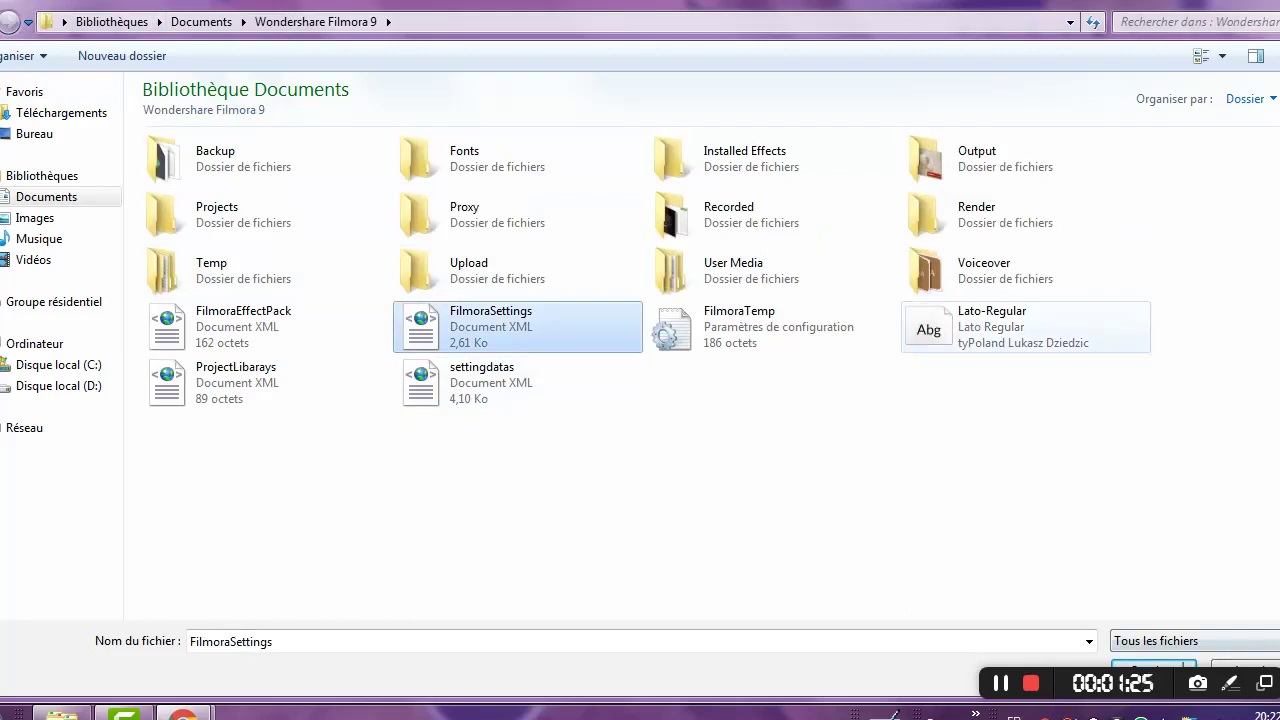
click(1000, 326)
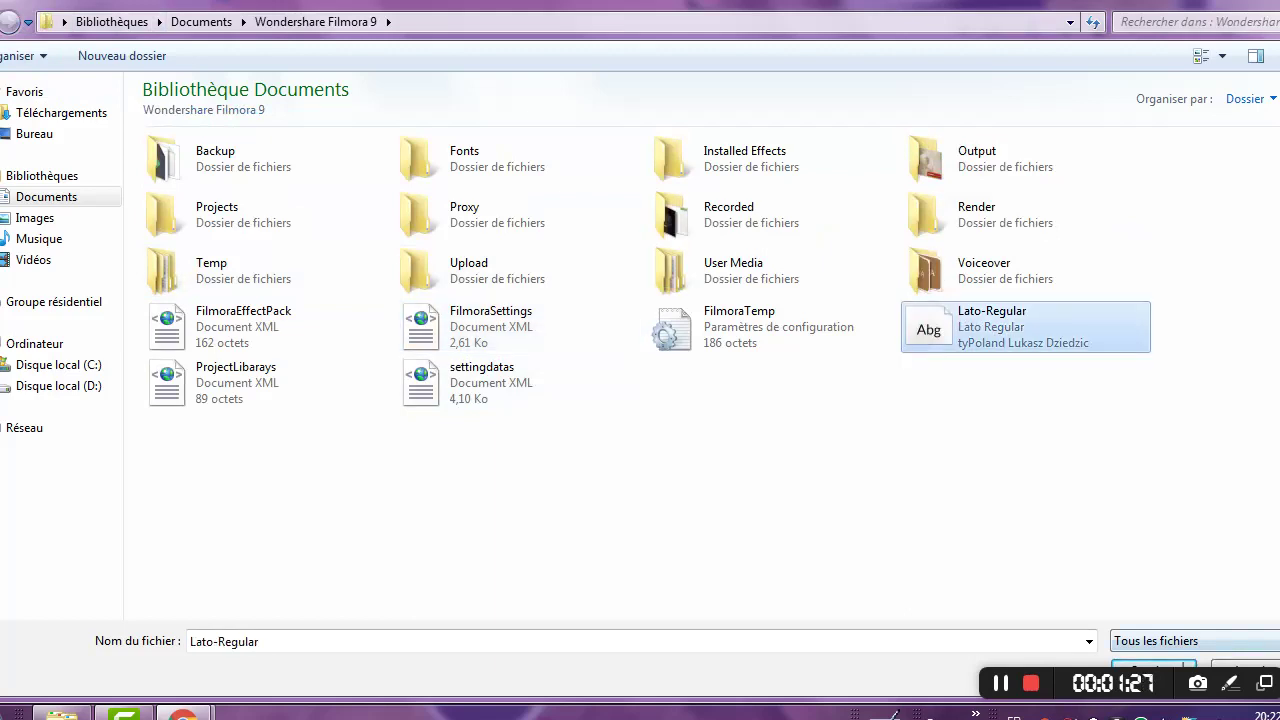
click(1152, 668)
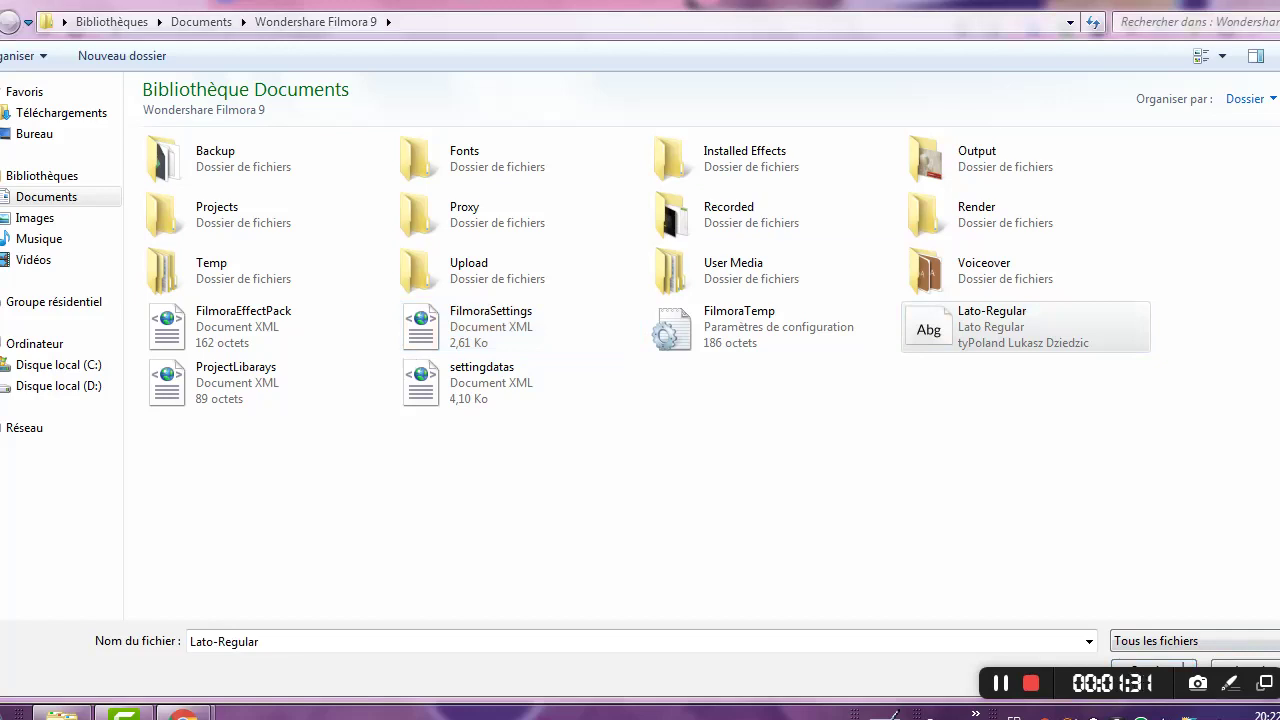
click(772, 327)
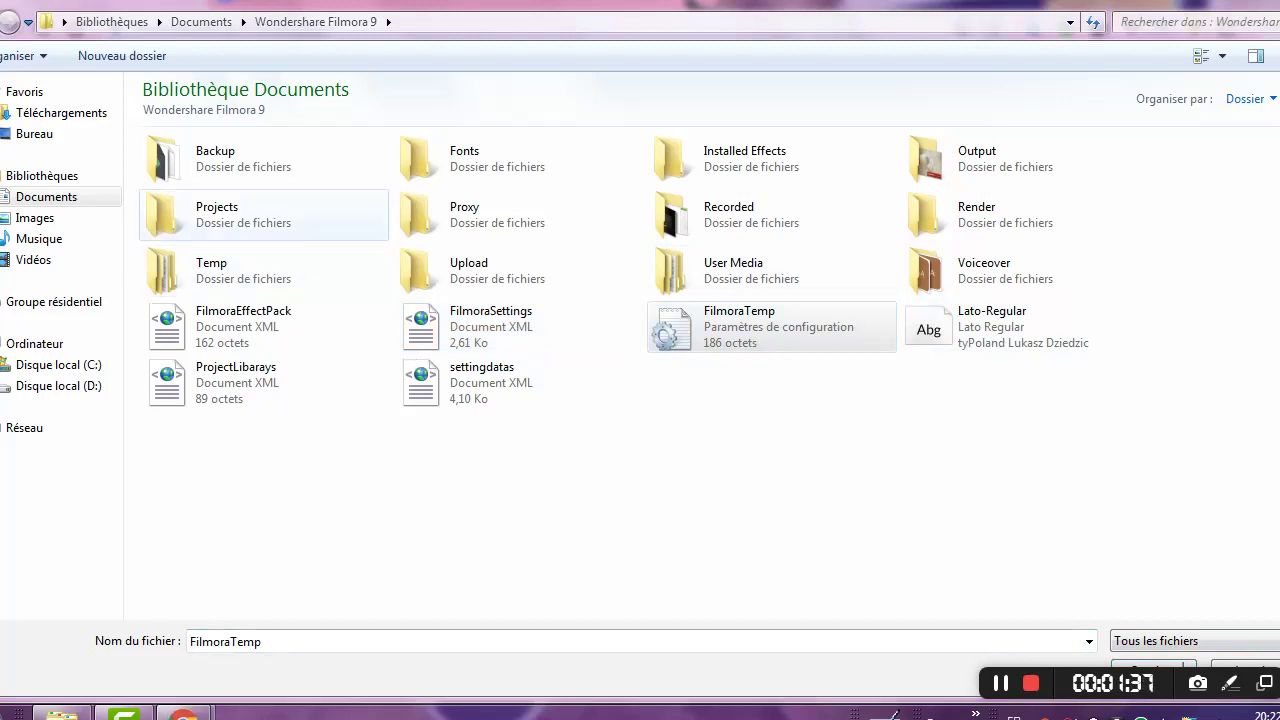
click(264, 215)
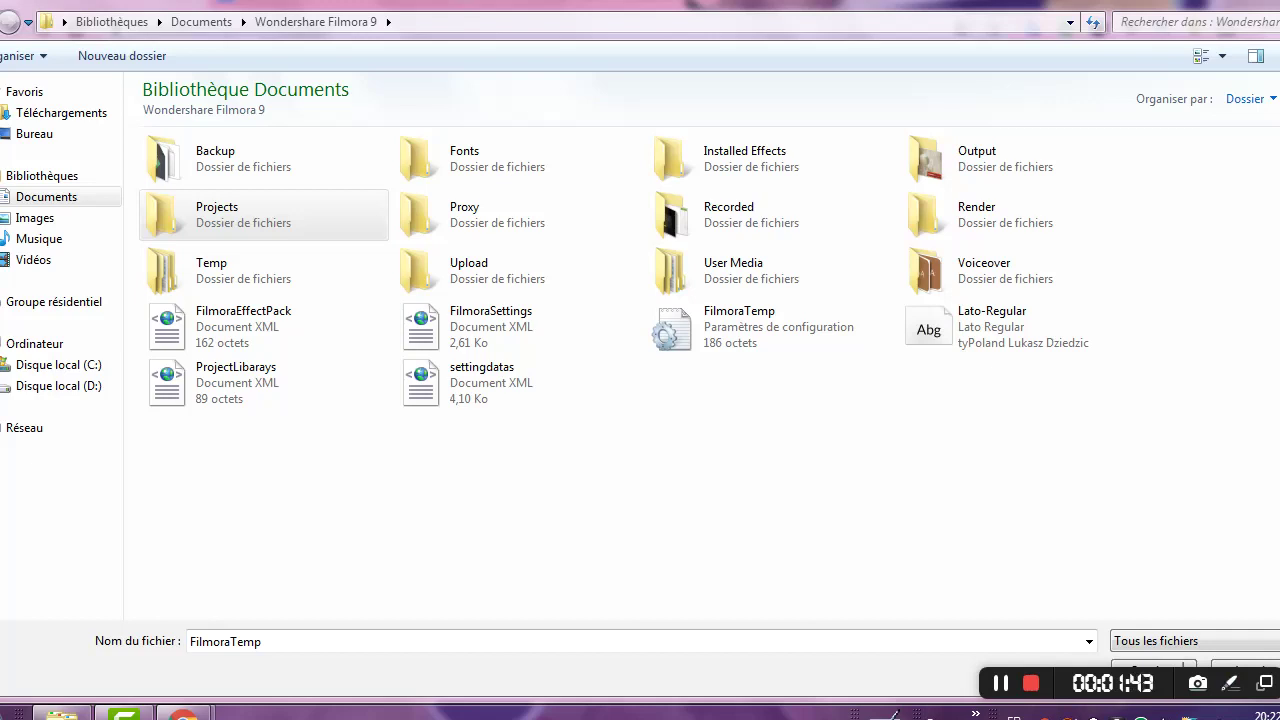
- Choose FilmoraEffectPack.xml from the Wondershare Filmora 9 folder and confirm its upload for scanning
drag(1113, 683, 1126, 665)
click(1040, 560)
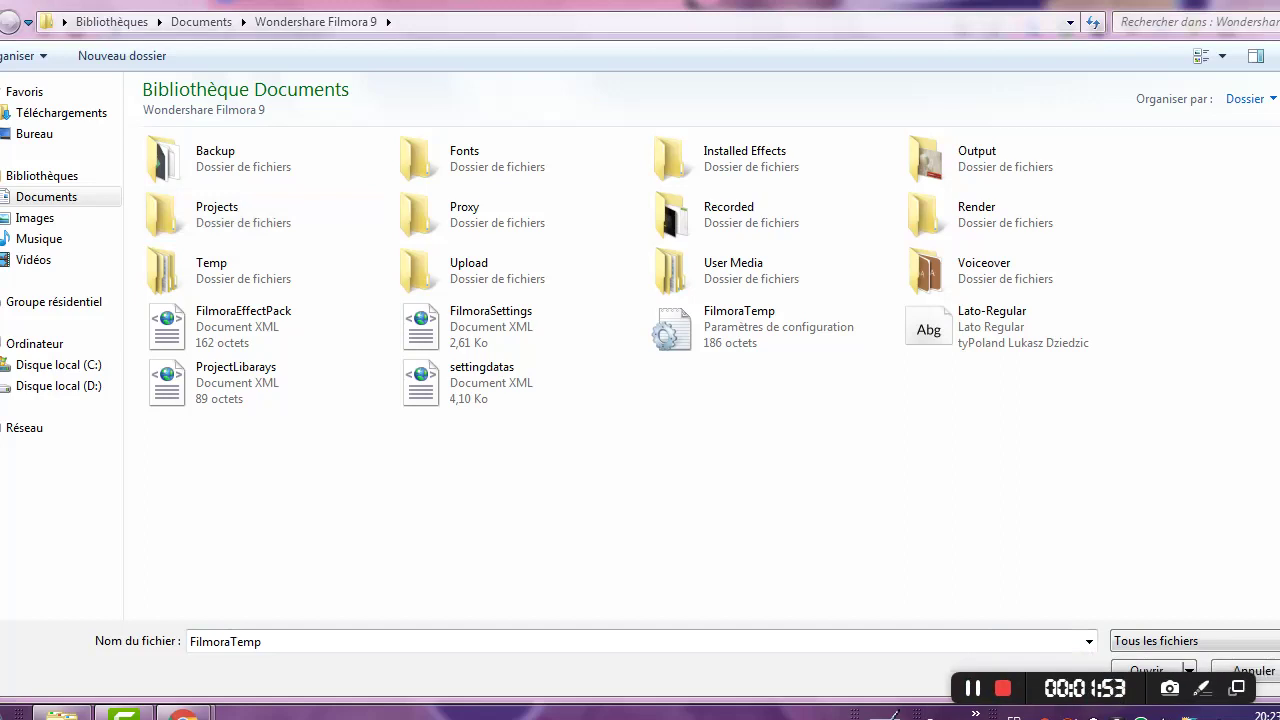
double_click(243, 326)
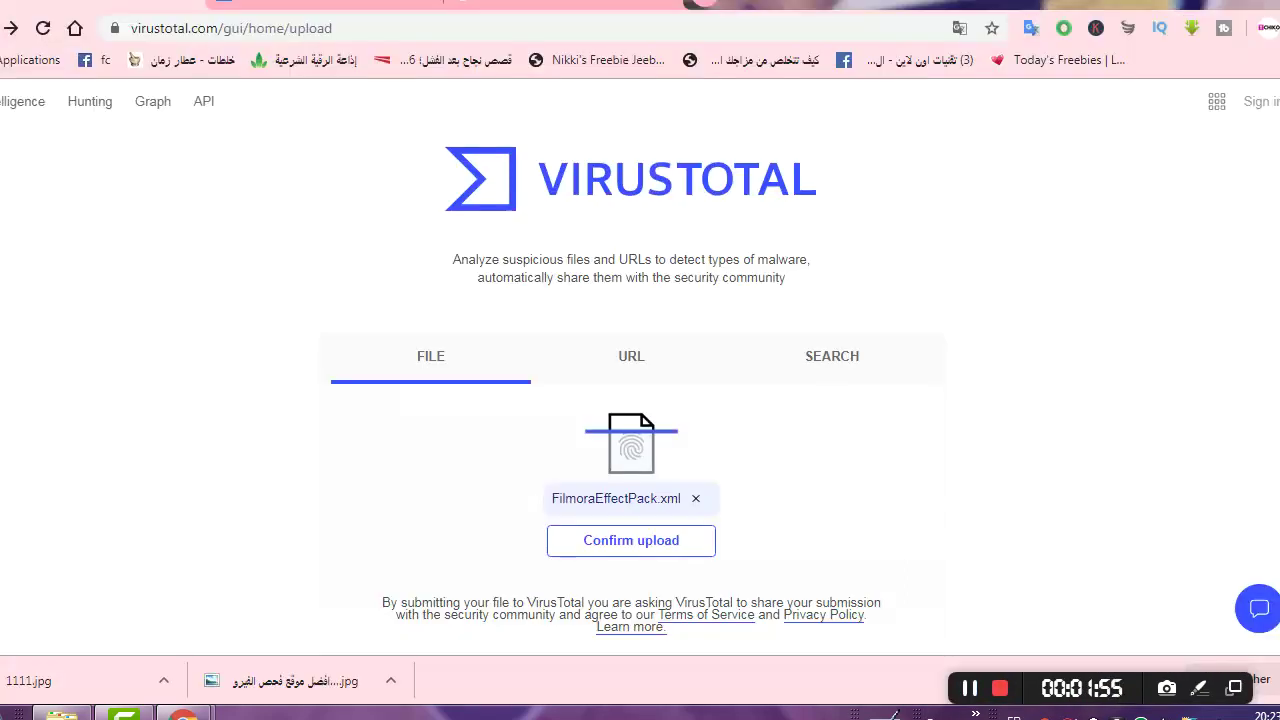
double_click(688, 545)
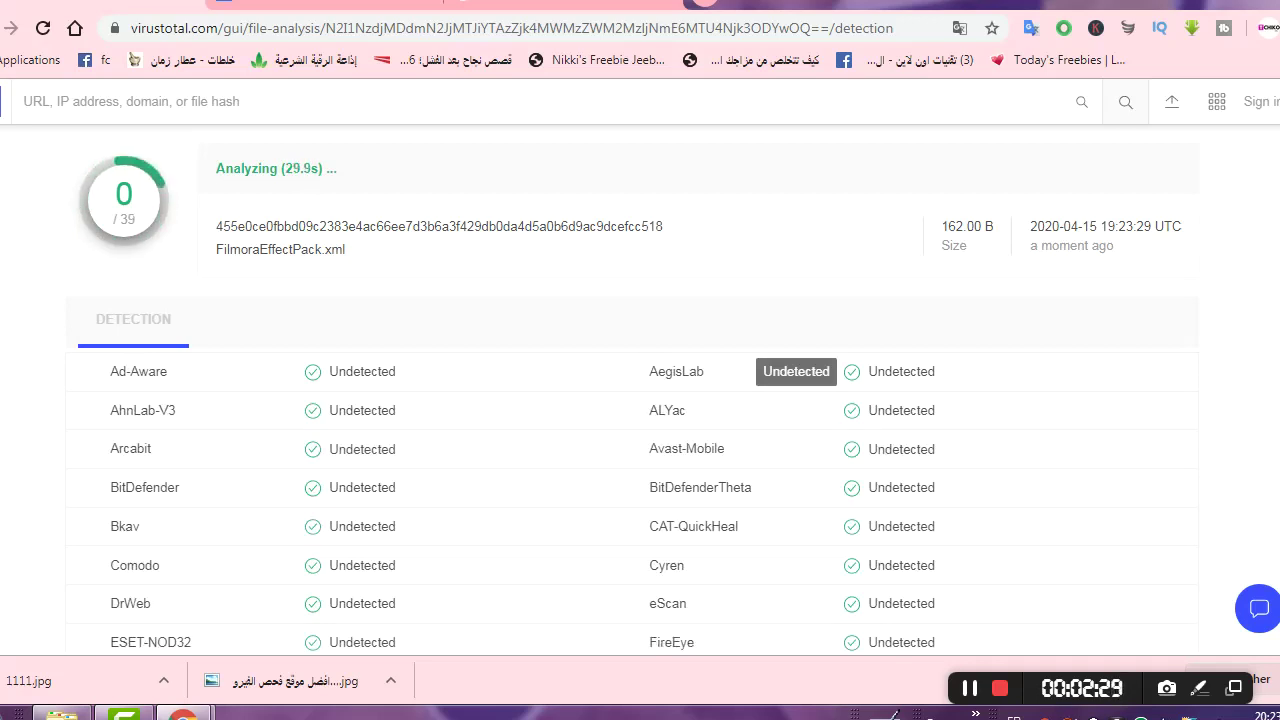
- Examine the scan of FilmoraEffectPack.xml, including the verdict of each engine and the overall detection score
scroll(629, 388, down, 1)
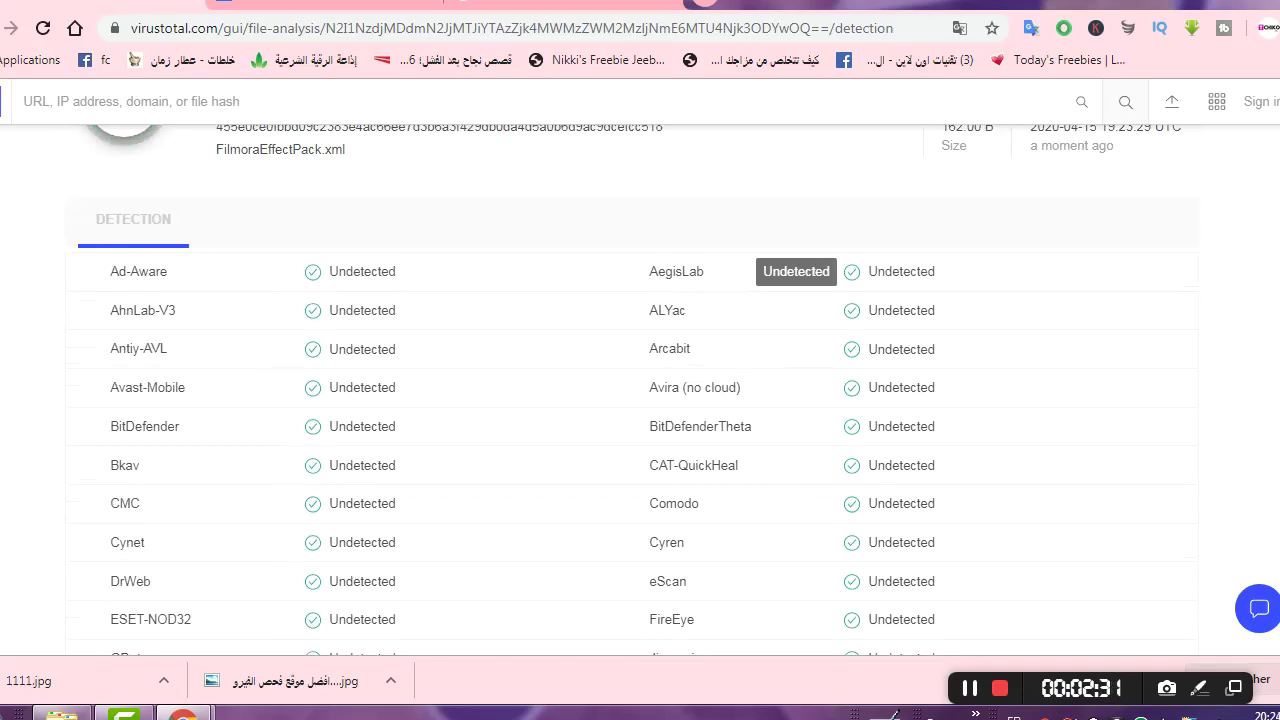
scroll(640, 390, down, 6)
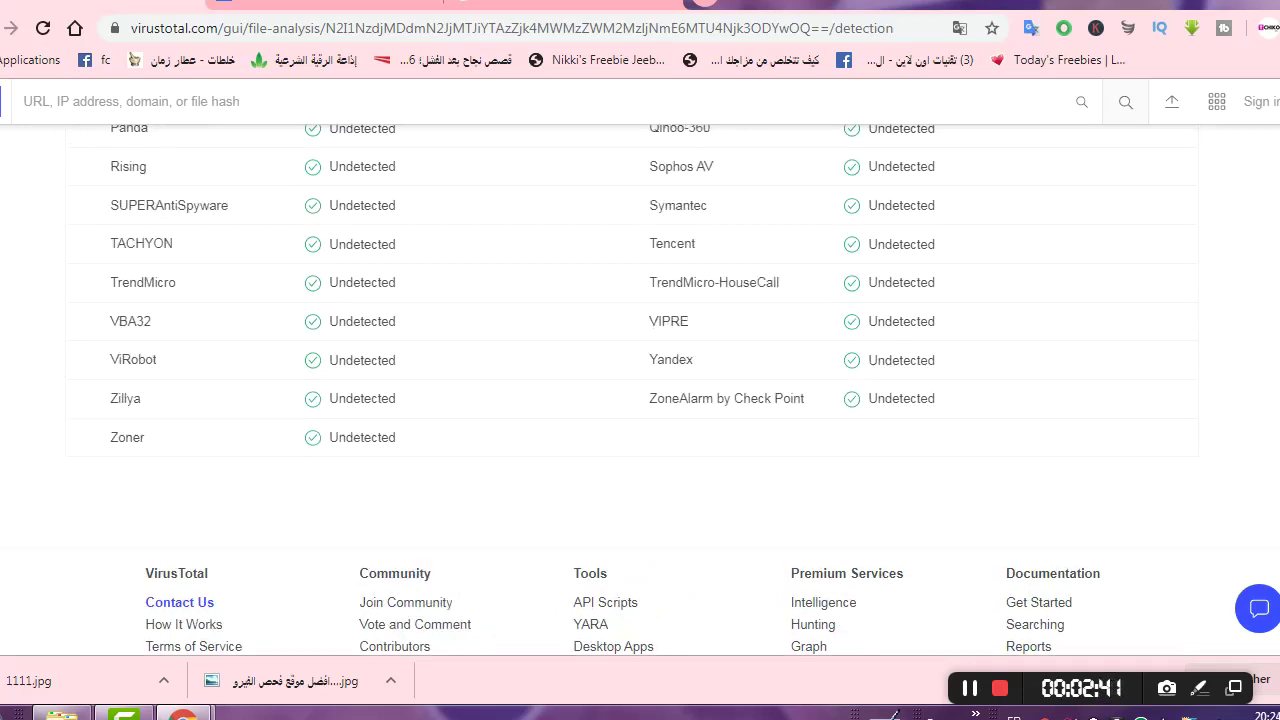
scroll(312, 371, up, 15)
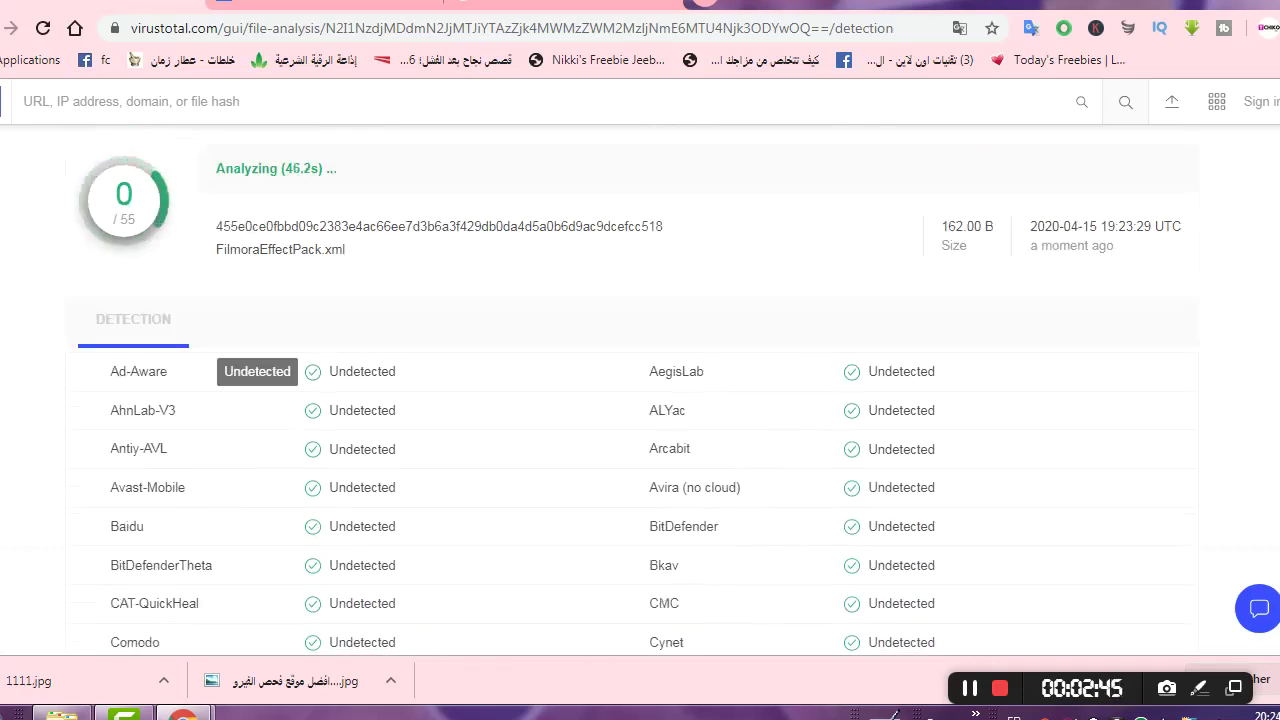
scroll(312, 371, down, 13)
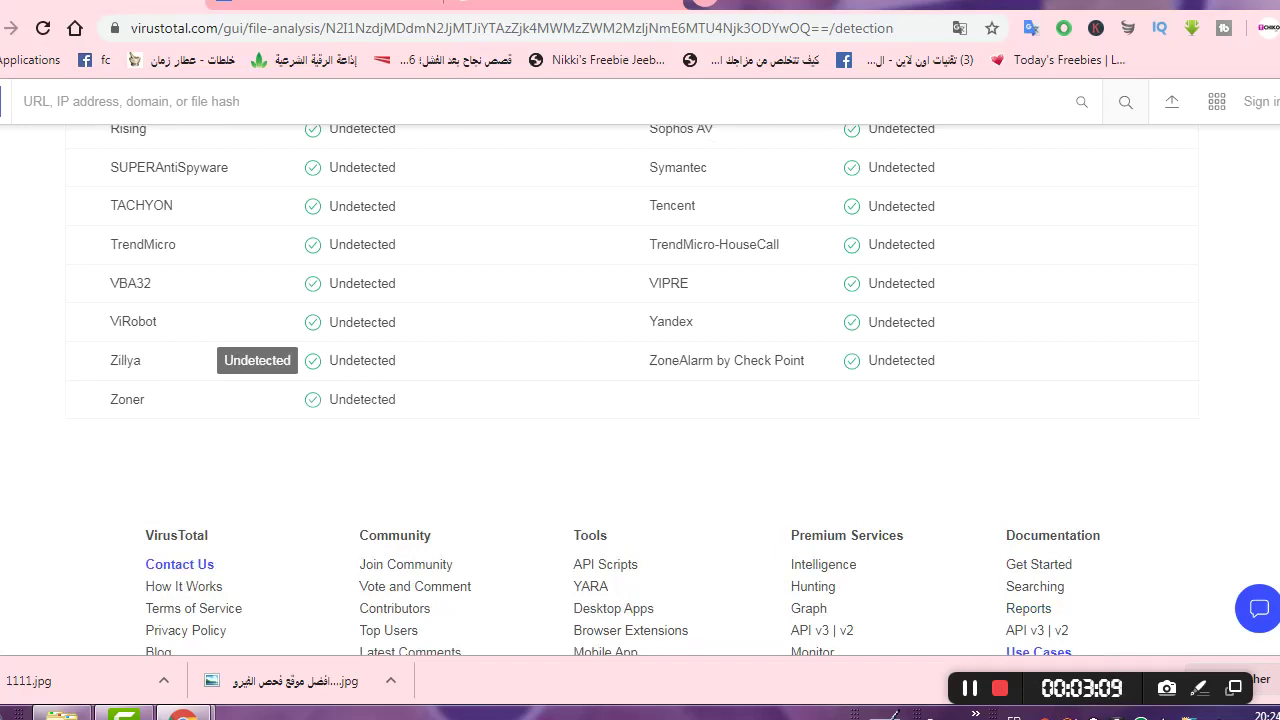
scroll(312, 371, up, 10)
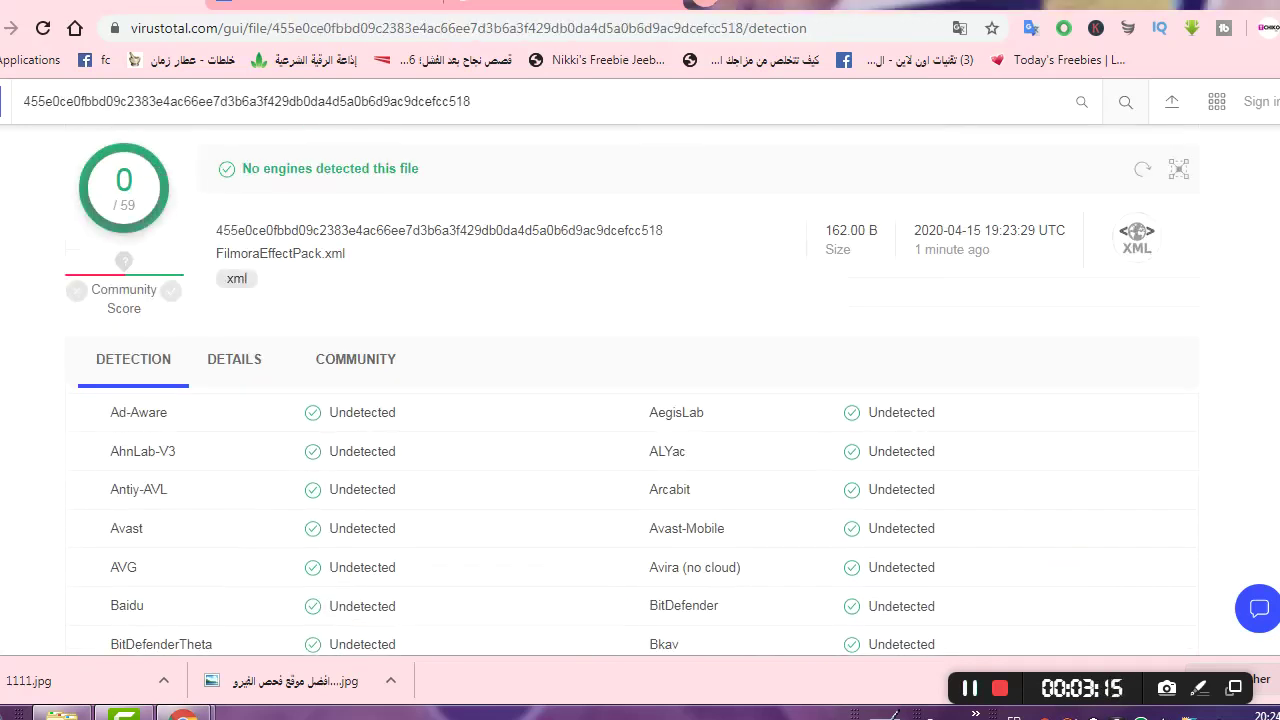
double_click(127, 206)
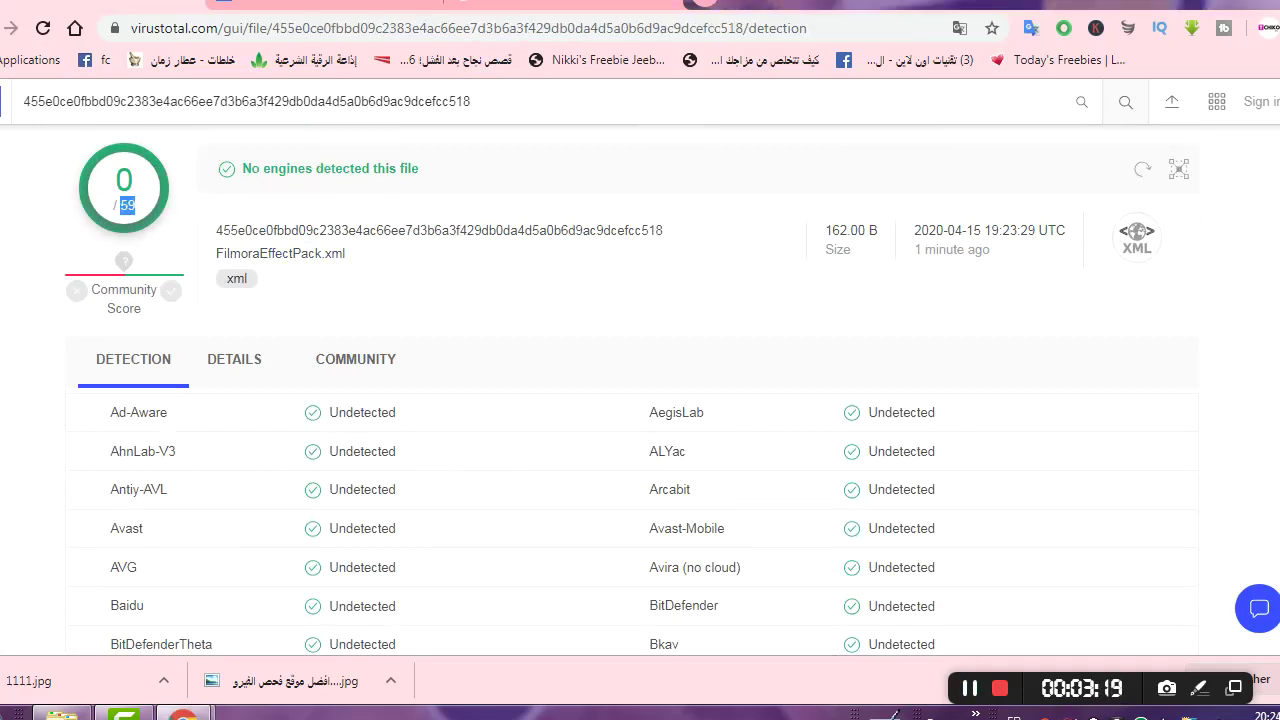
scroll(720, 250, down, 15)
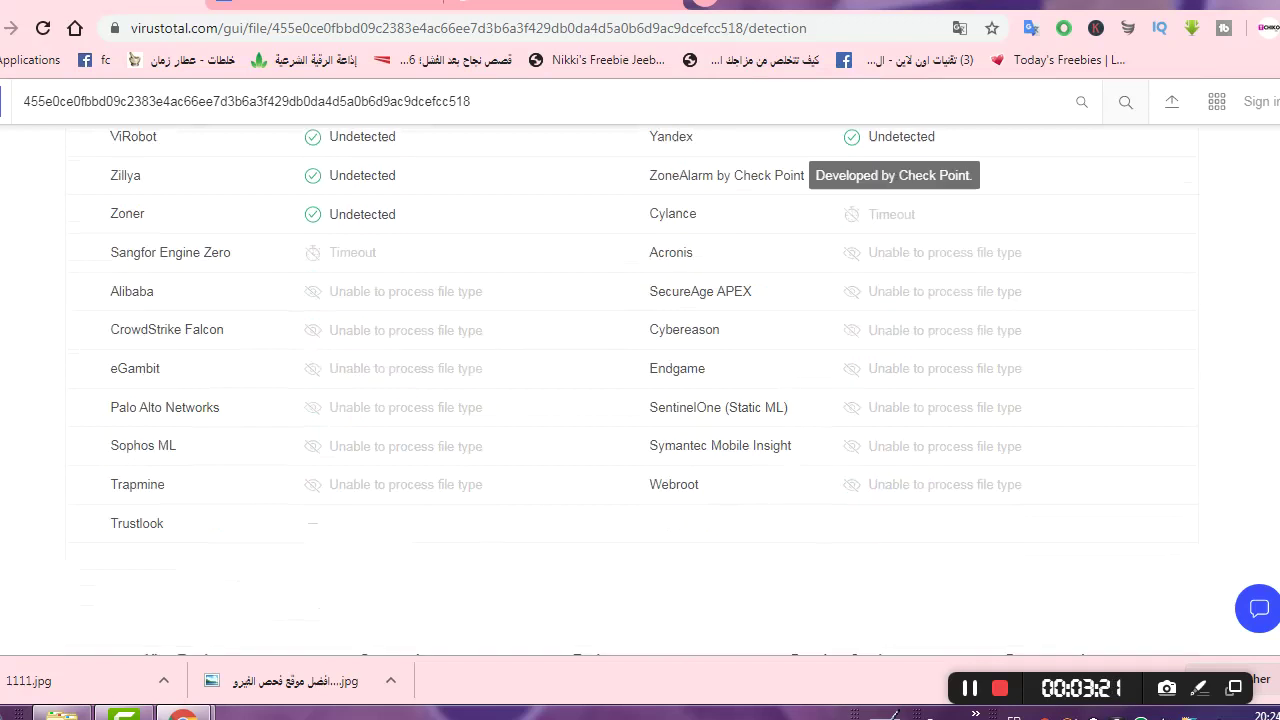
- Review the FilmoraEffectPack.xml engine verdicts back up to the overall score, and return to the VirusTotal home page
scroll(760, 300, up, 2)
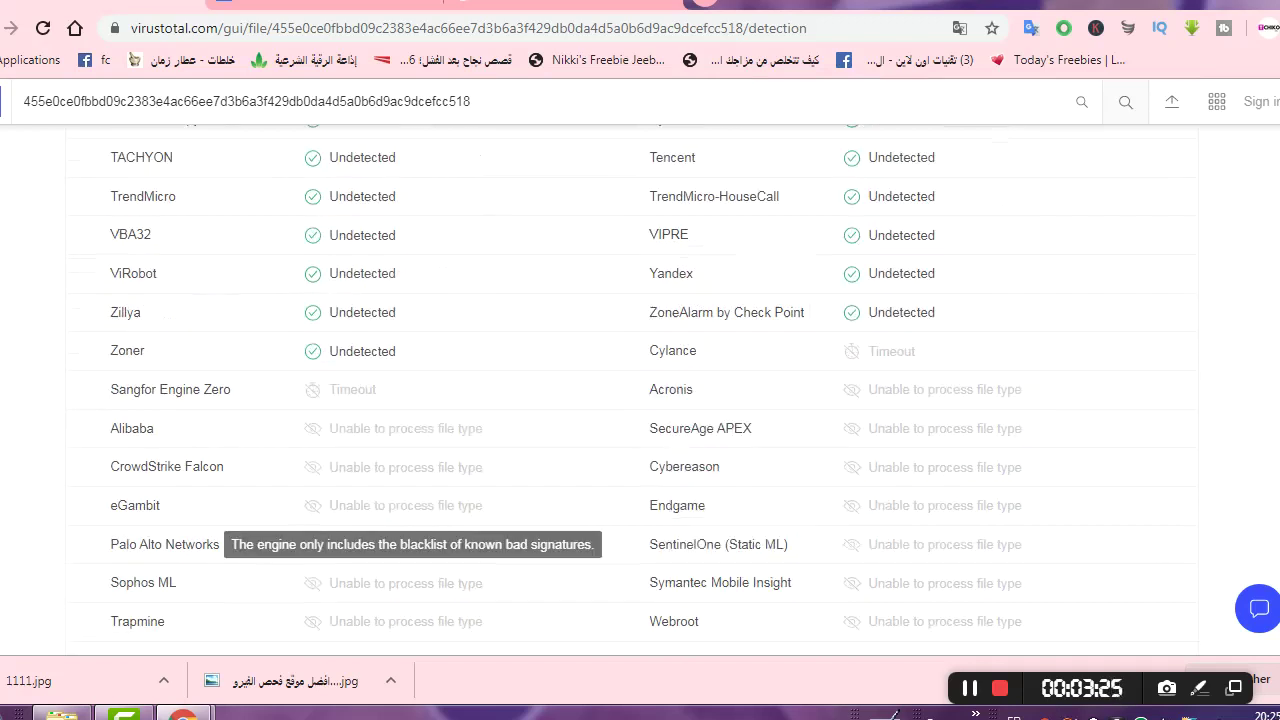
scroll(310, 448, up, 15)
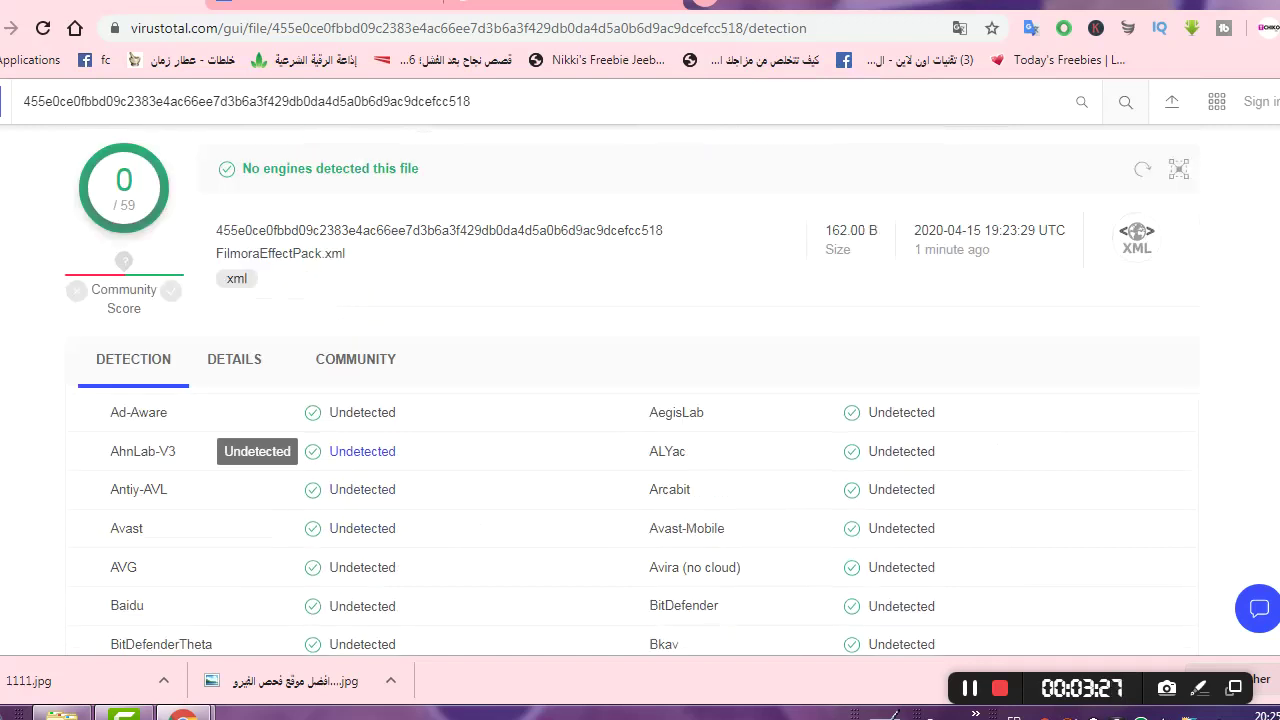
click(2, 101)
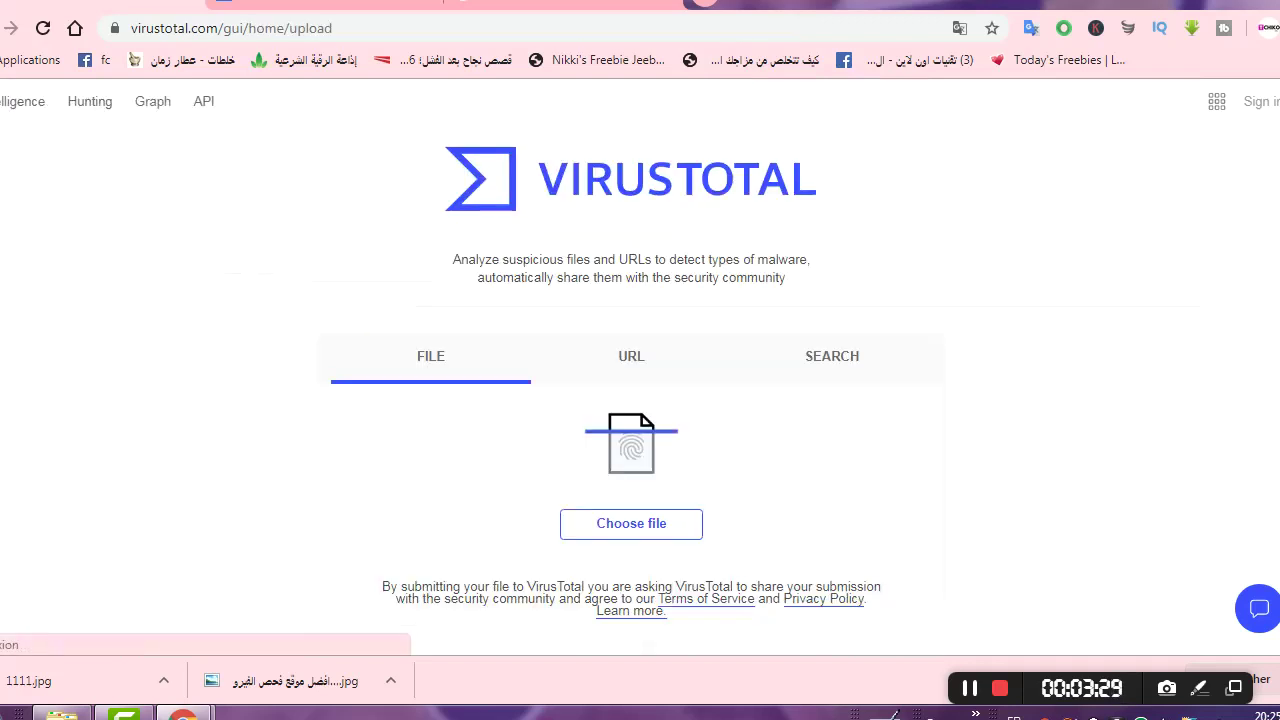
- Search VirusTotal's database for the term "pirate." instead of uploading a file
click(832, 357)
click(631, 527)
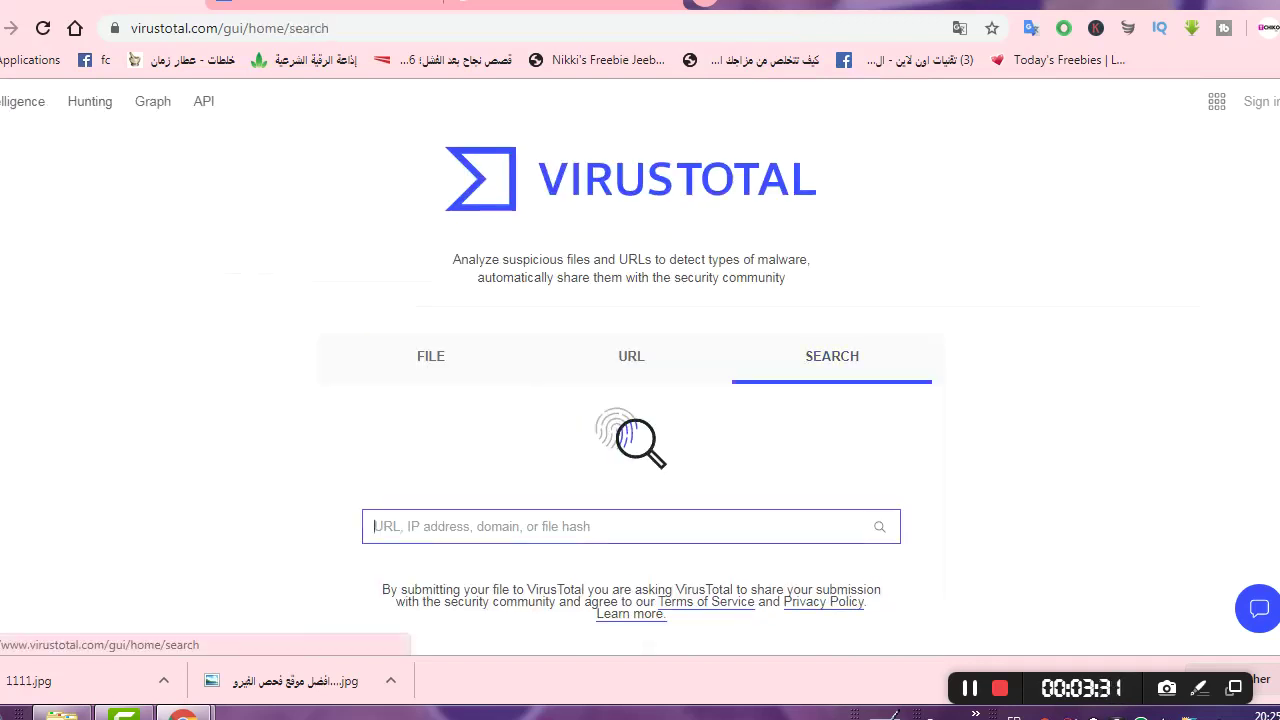
text(pirate)
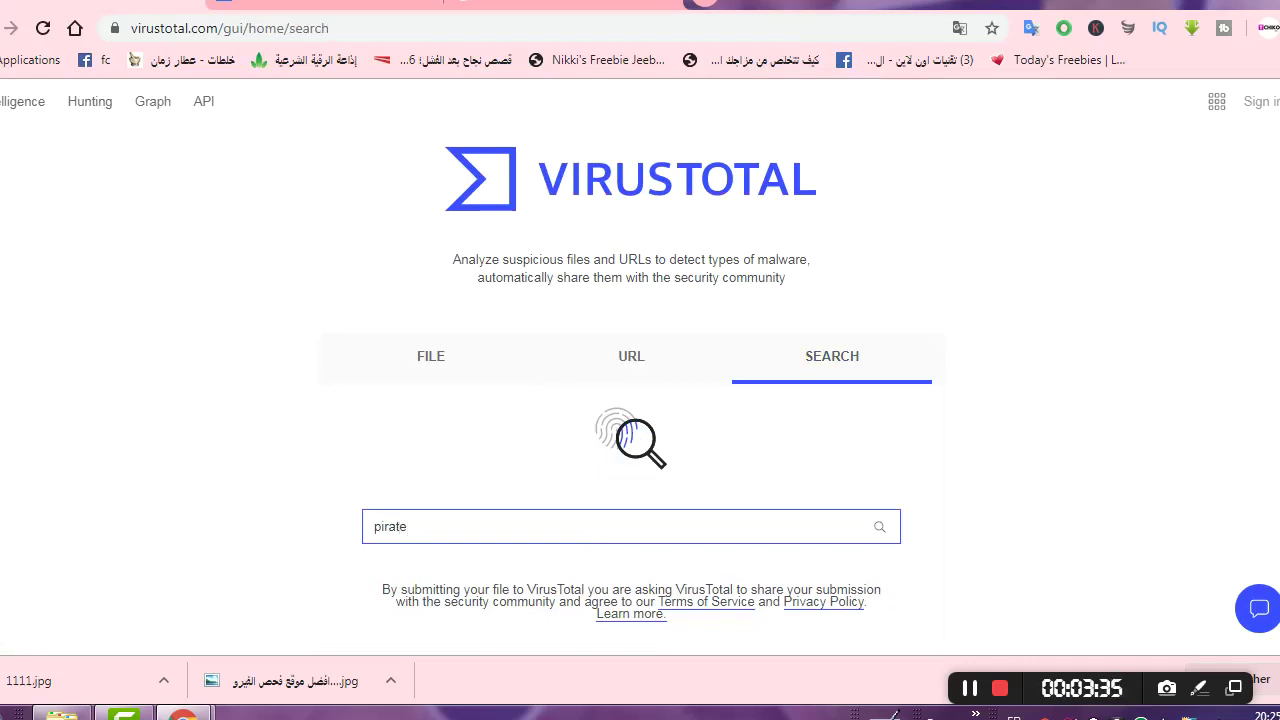
text(.)
key(Return)
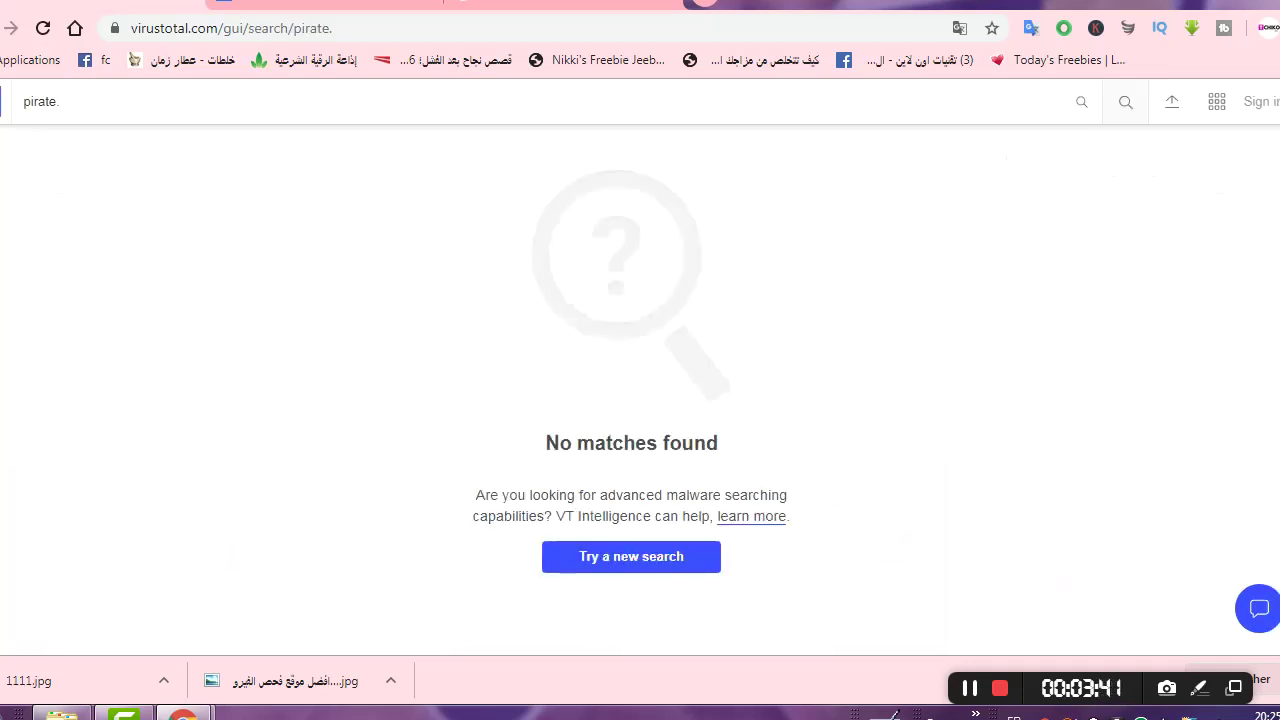
- Go back to the VirusTotal search page and search for the domain pirate.com
key(alt+Left)
click(631, 527)
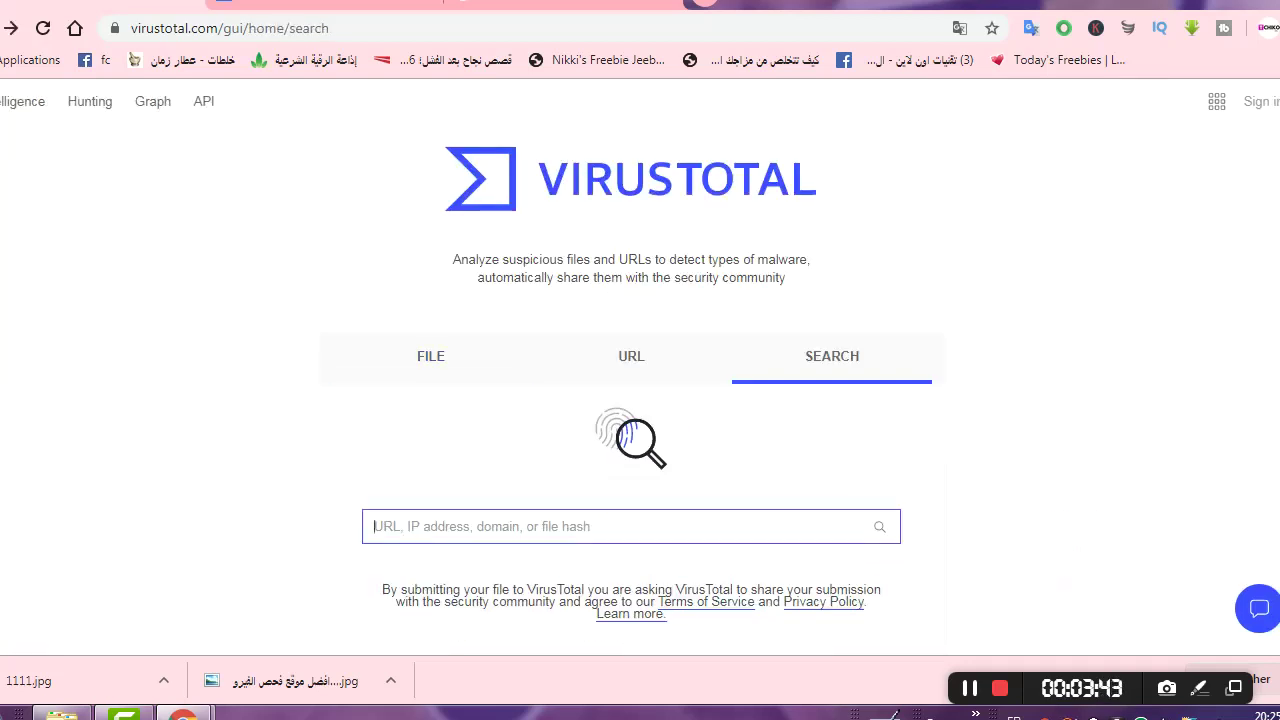
text(pir)
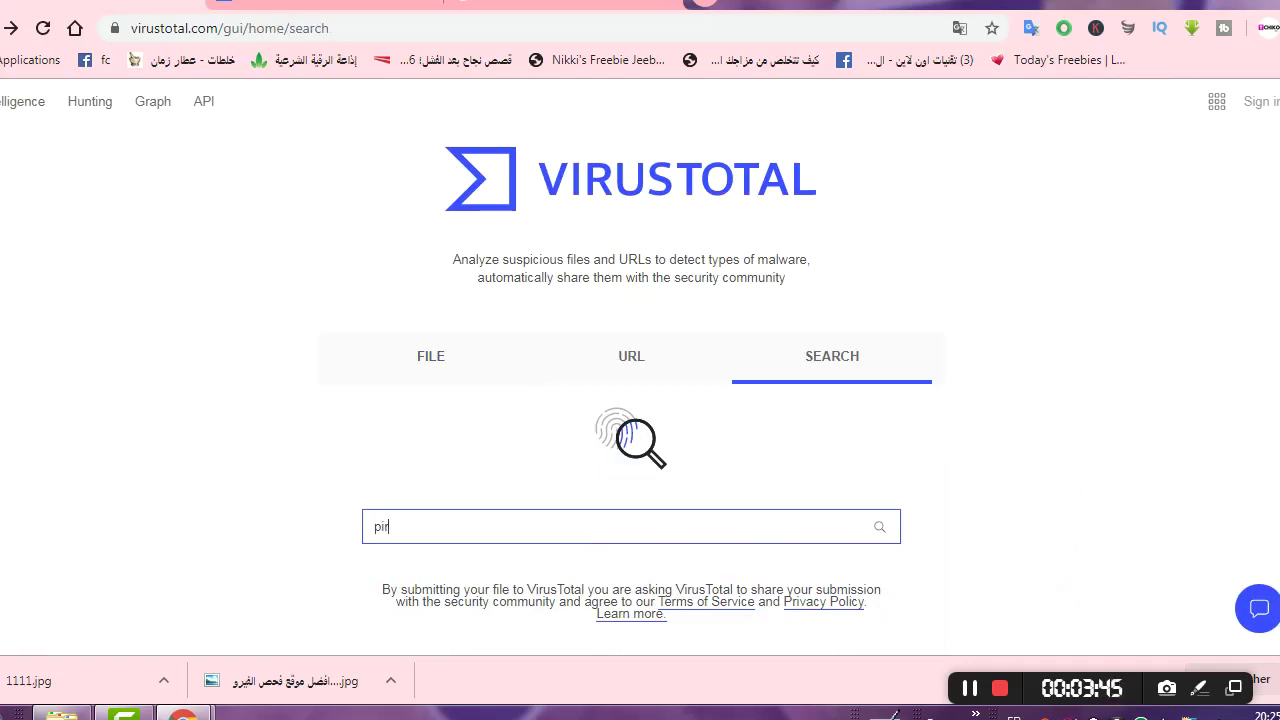
text(ate.com)
key(Return)
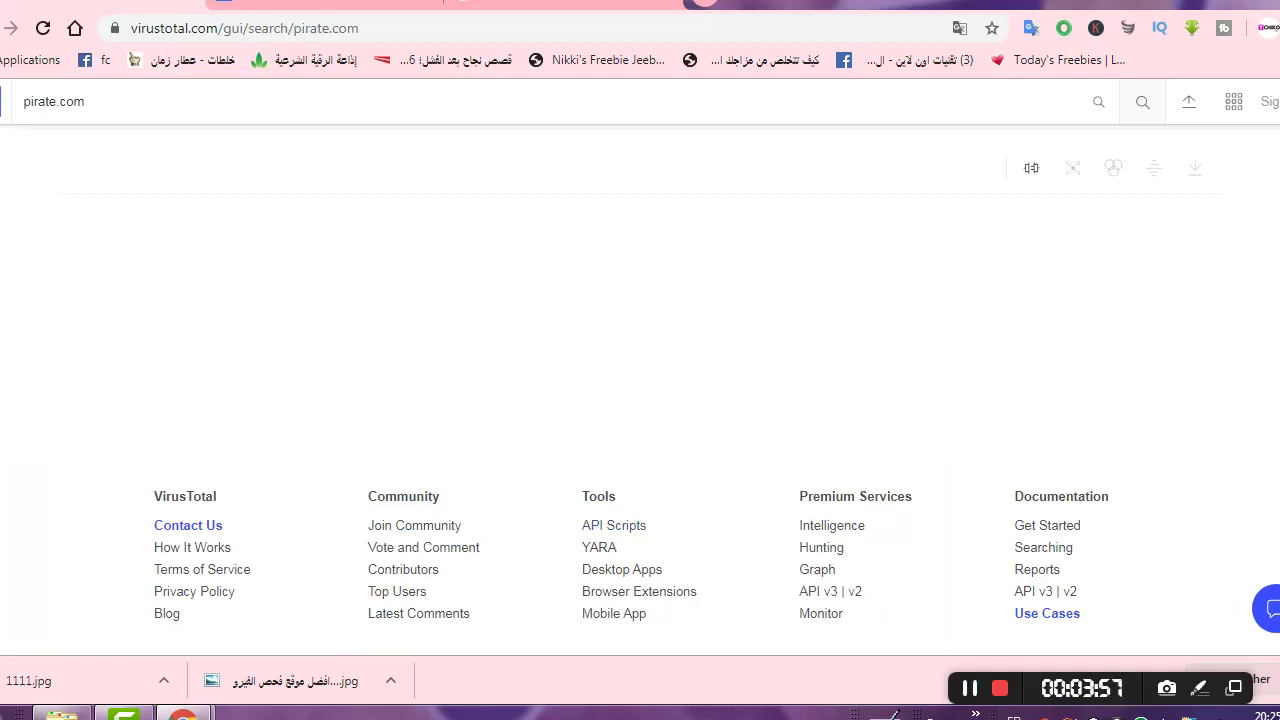
- Open the VirusTotal API documentation on intelligence search and return to the pirate.com search page
double_click(185, 497)
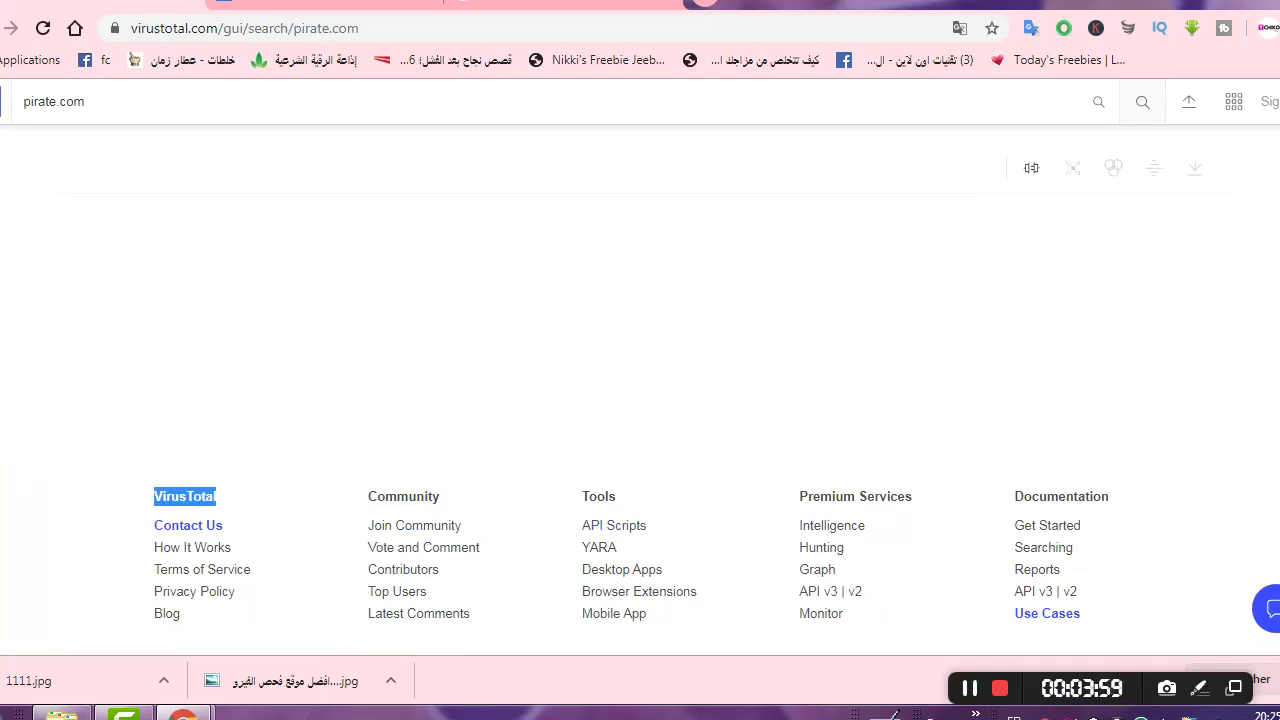
click(818, 592)
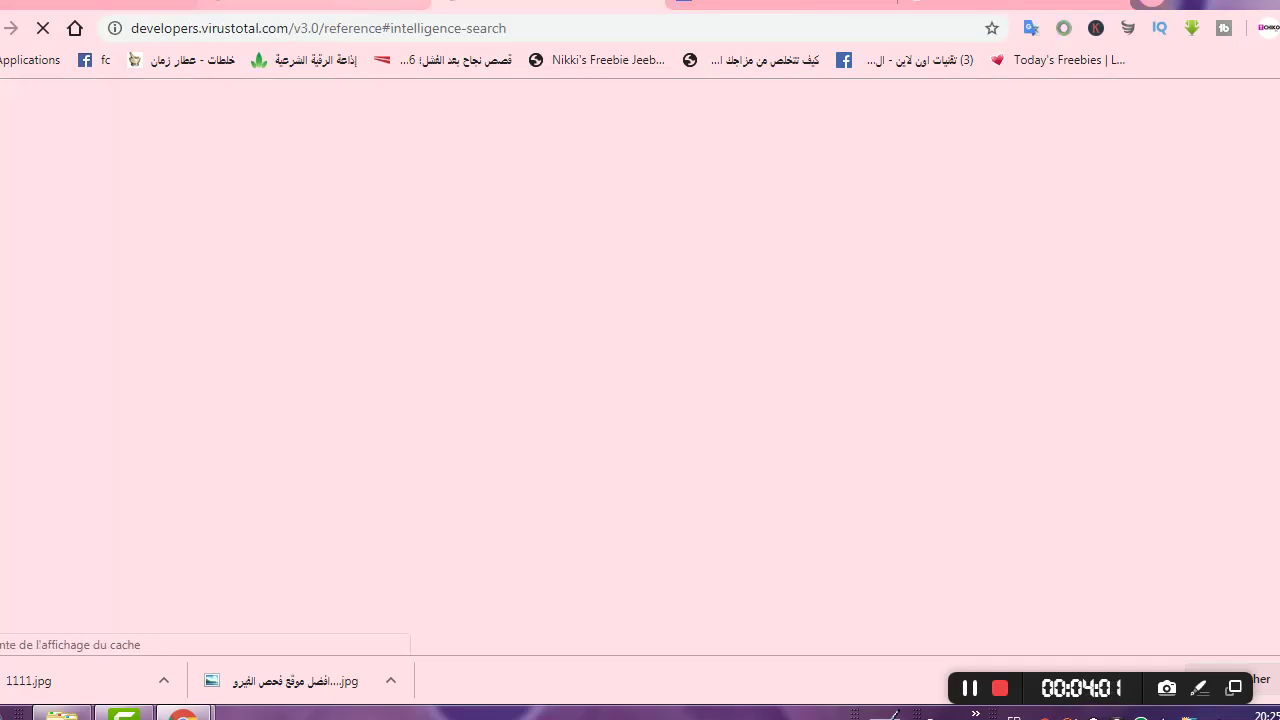
click(82, 3)
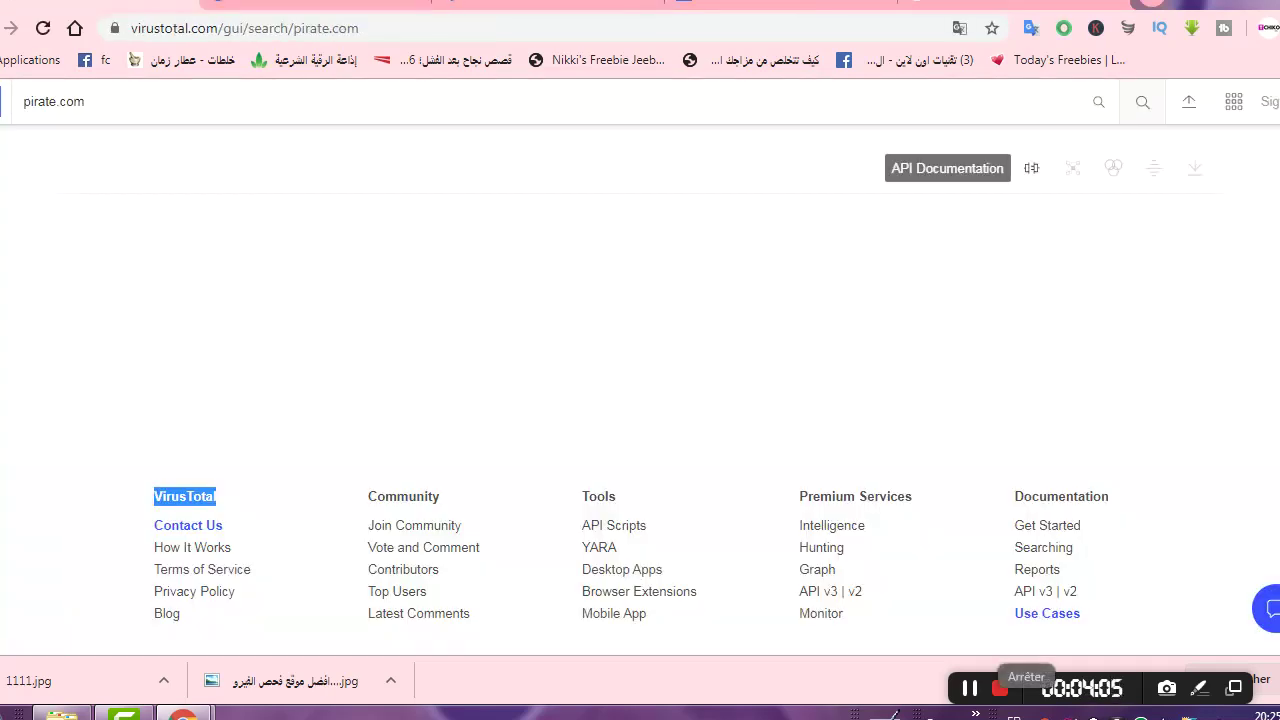
- Check the Google results page for "hacker 2019" and return to the VirusTotal search page for pirate.com
key(alt+Left)
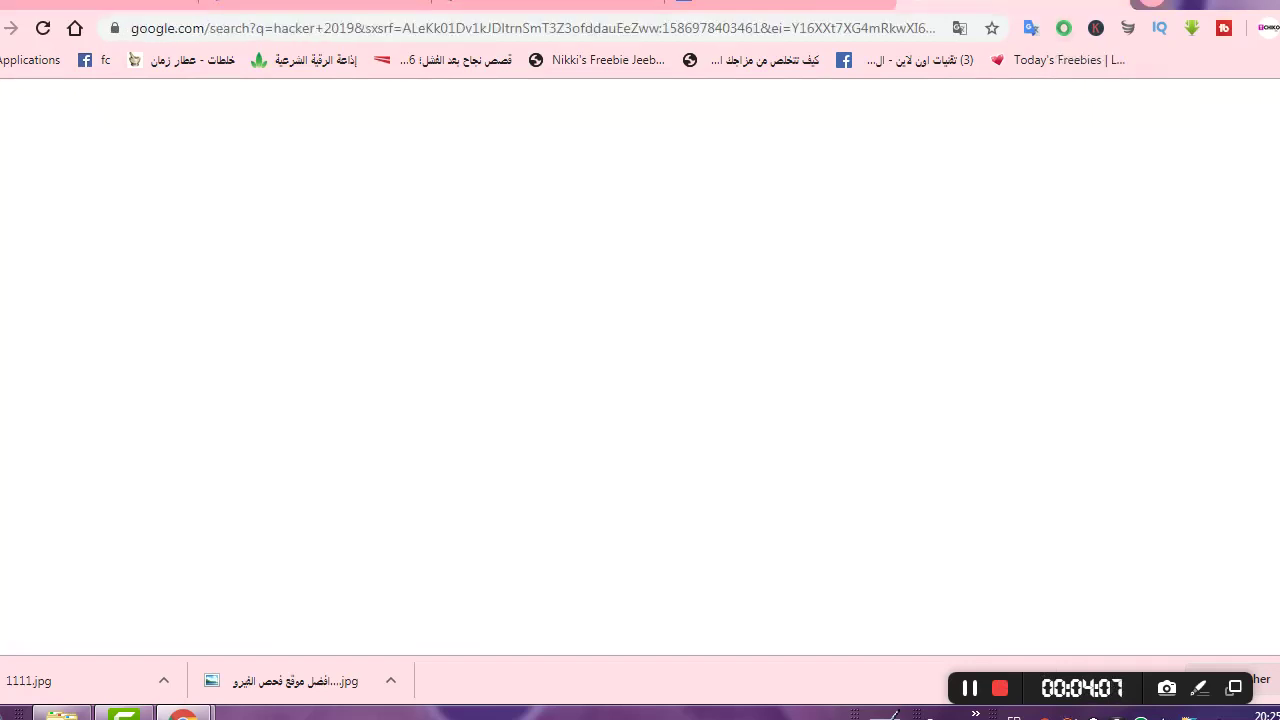
scroll(640, 380, down, 1)
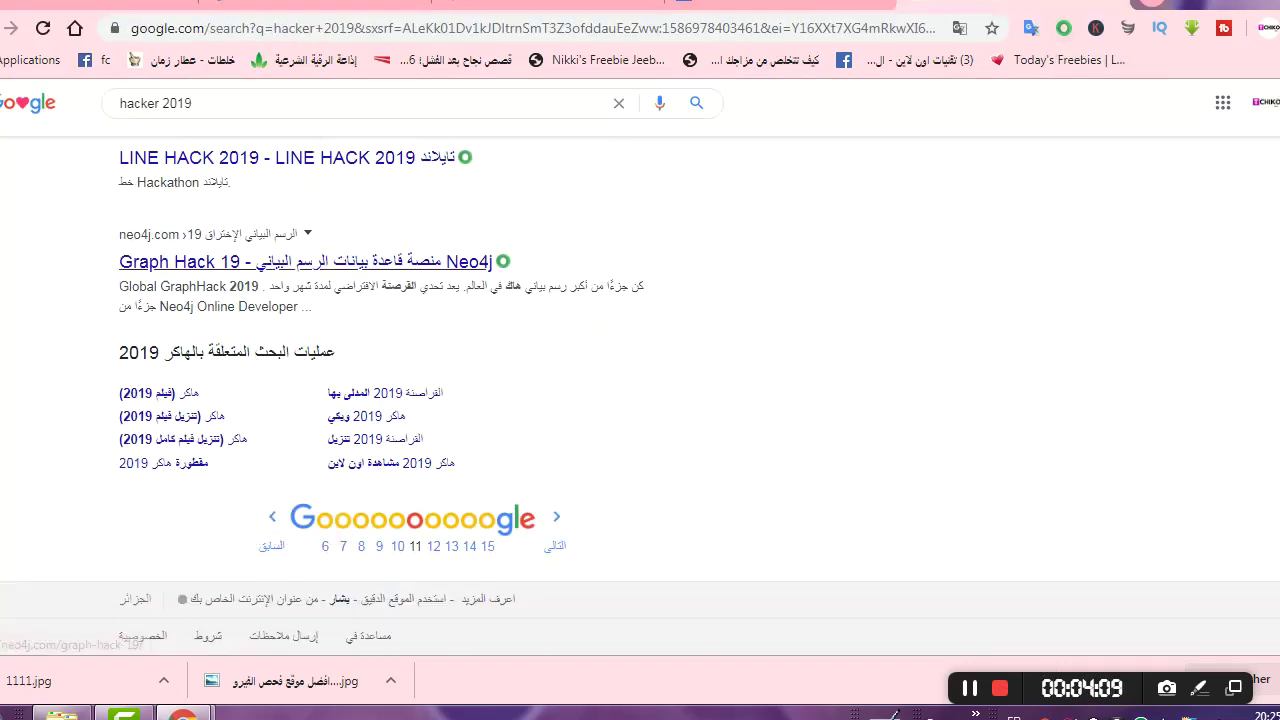
key(alt+Right)
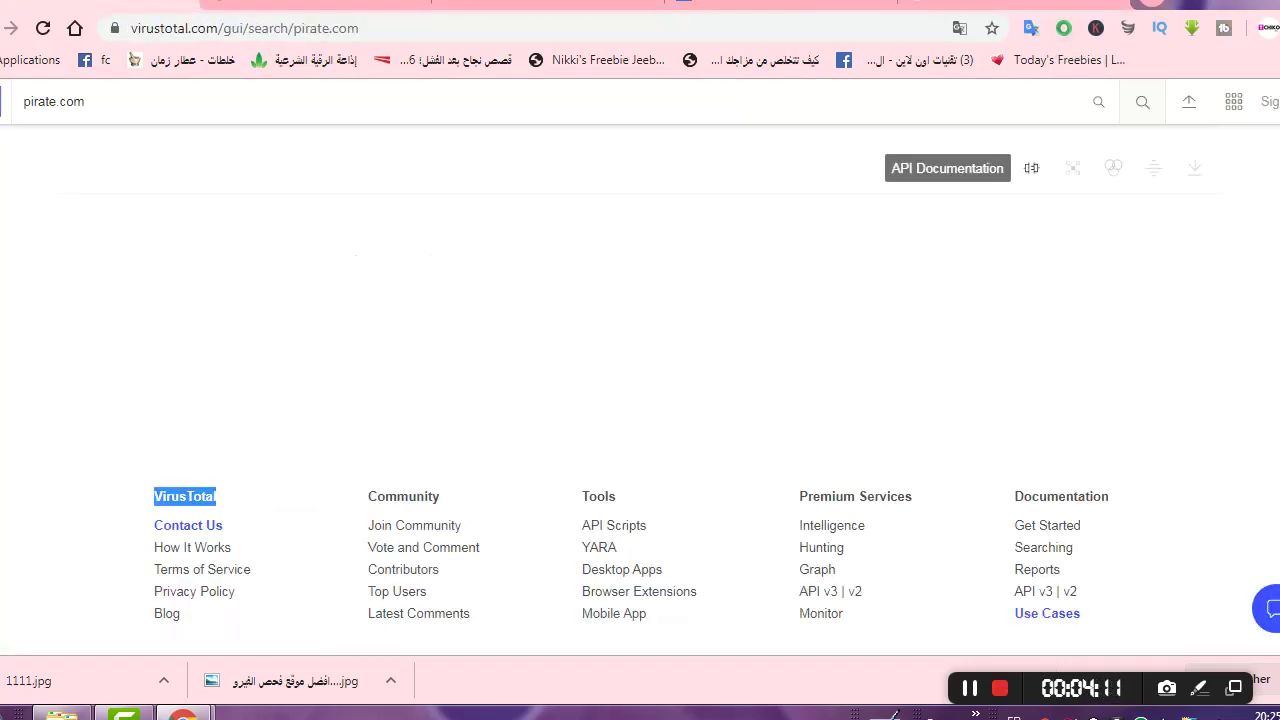